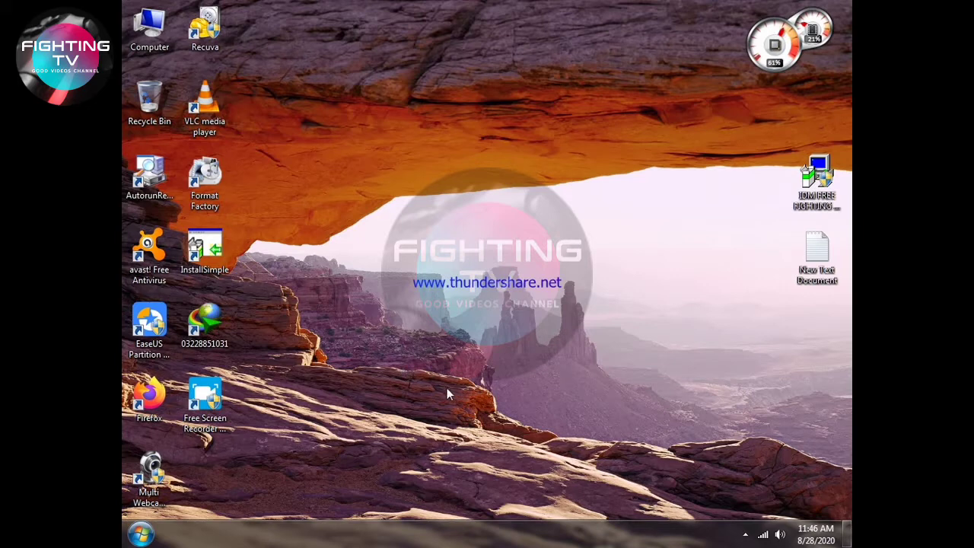
right_click(466, 273)
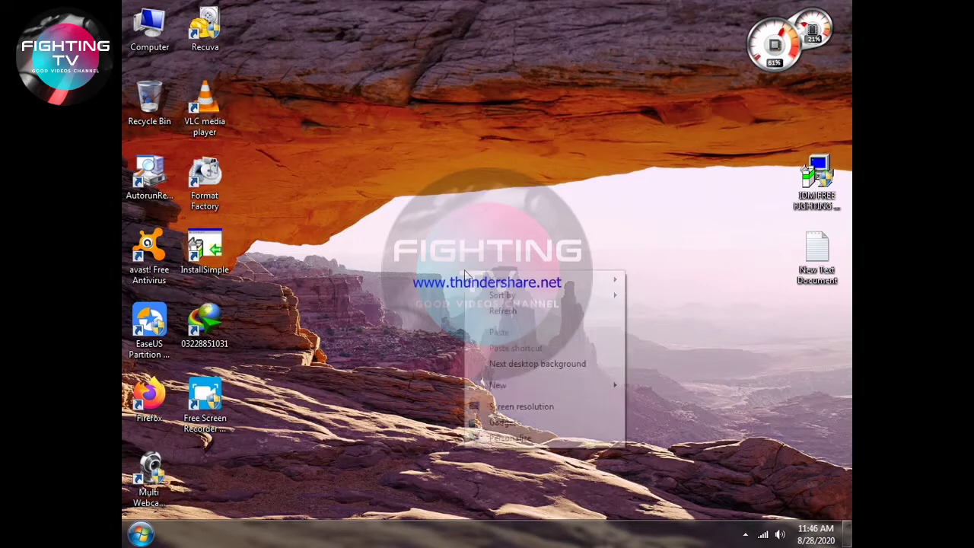
left_click(491, 312)
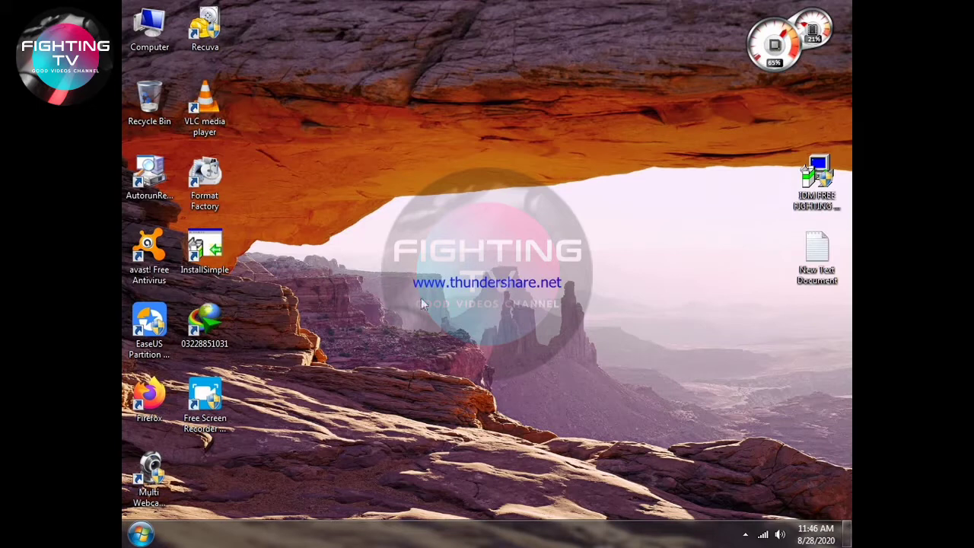
left_click(223, 325)
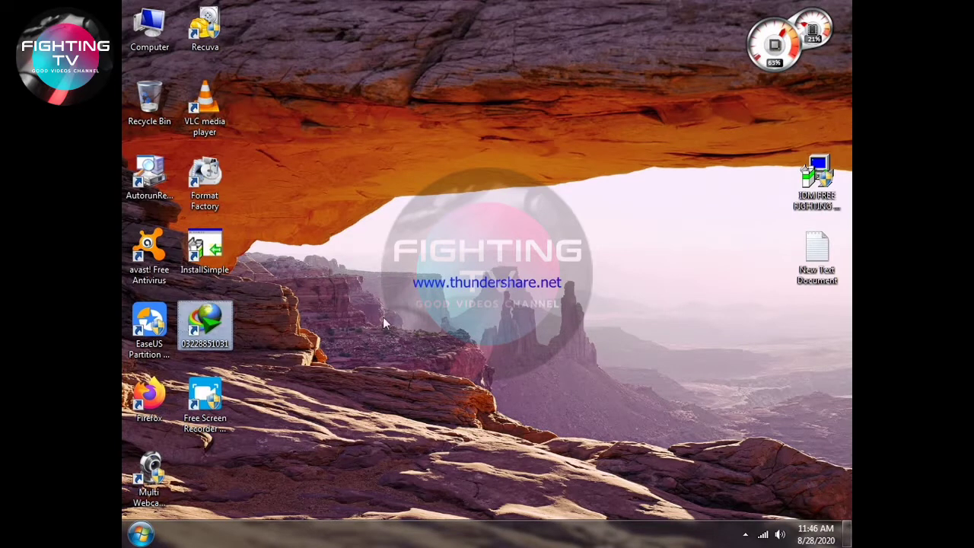
Open the New Text Document file, highlight its title line "IDM LIFE TIME FREE FIGHTING TV UPDATES", and close it.
double_click(832, 245)
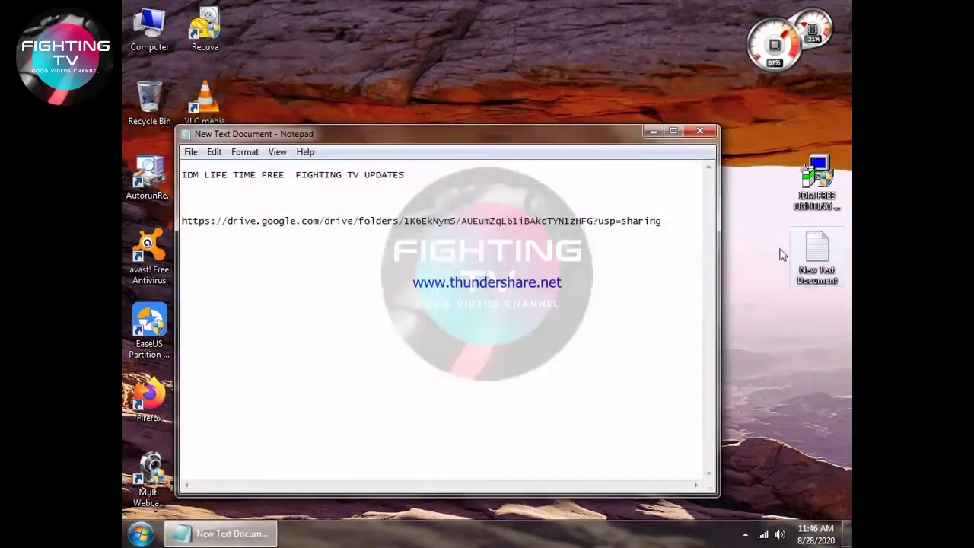
left_click_drag(438, 175, 180, 176)
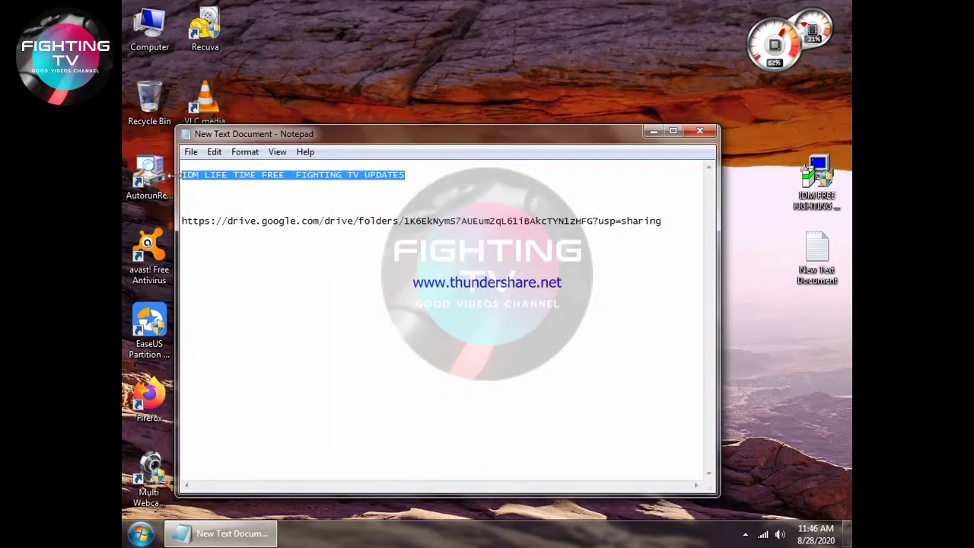
left_click_drag(289, 174, 182, 175)
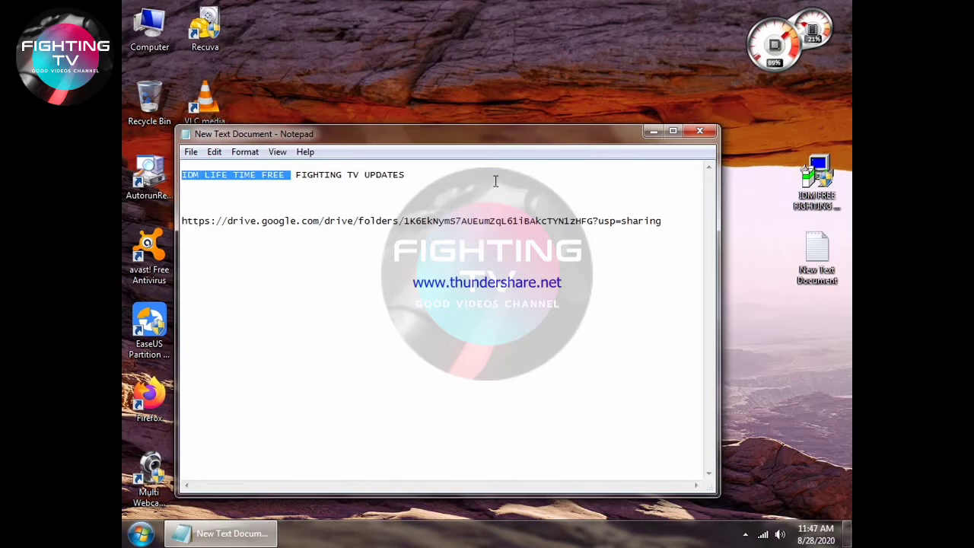
left_click(707, 135)
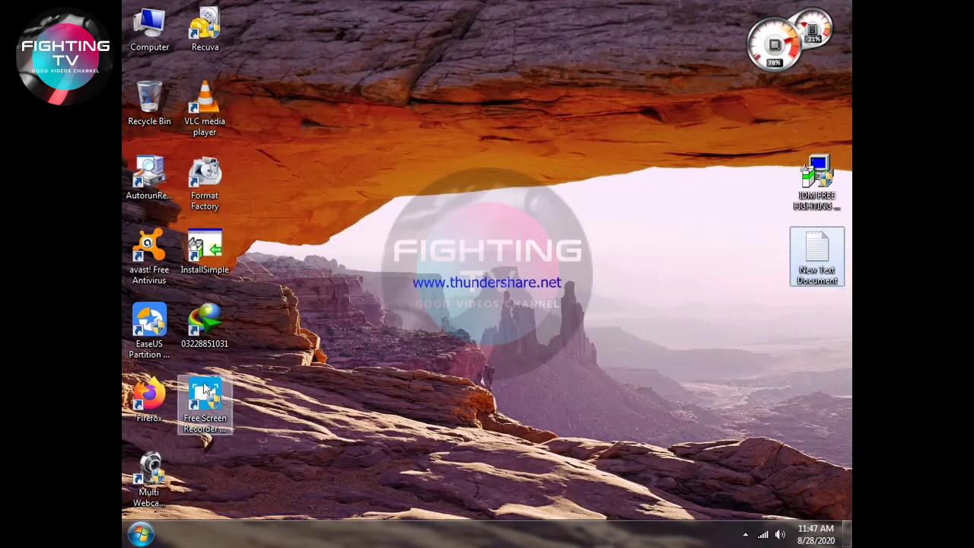
Switch to Firefox and search Google for "IDM".
right_click(420, 173)
left_click(461, 217)
double_click(149, 395)
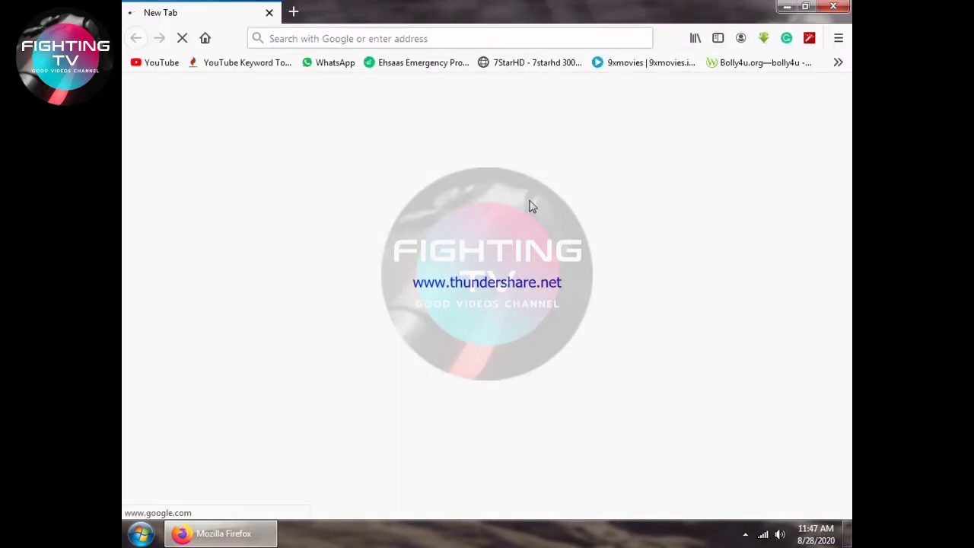
left_click(205, 39)
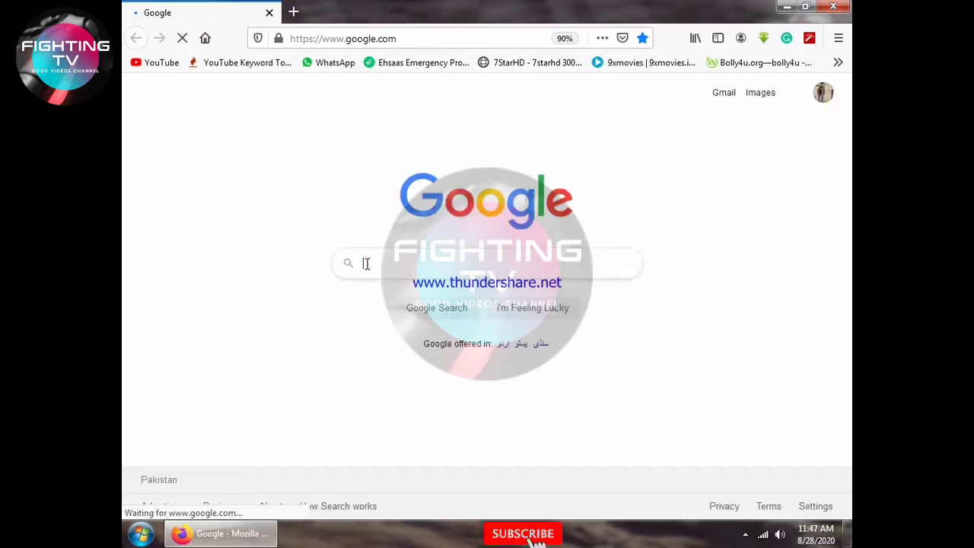
left_click(368, 264)
type("ID")
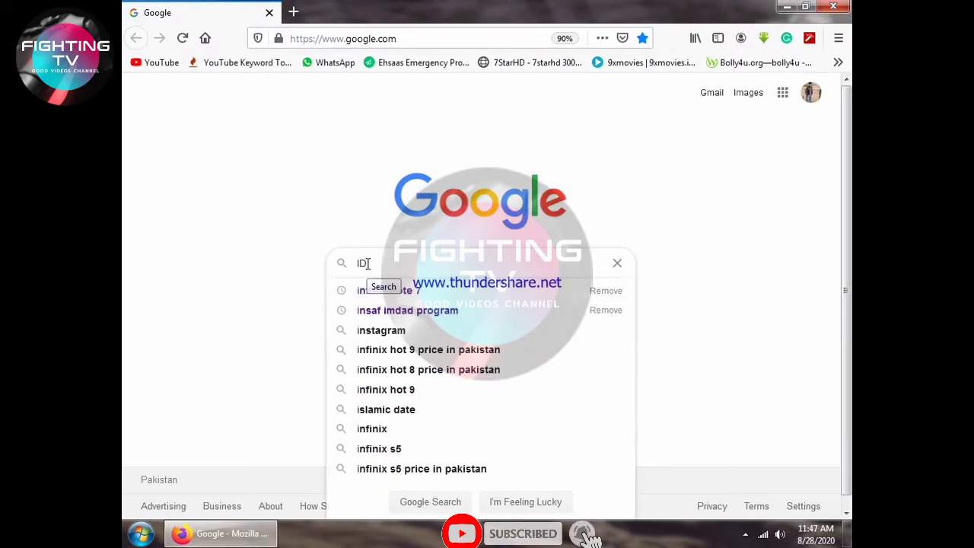
type("M")
key("Return")
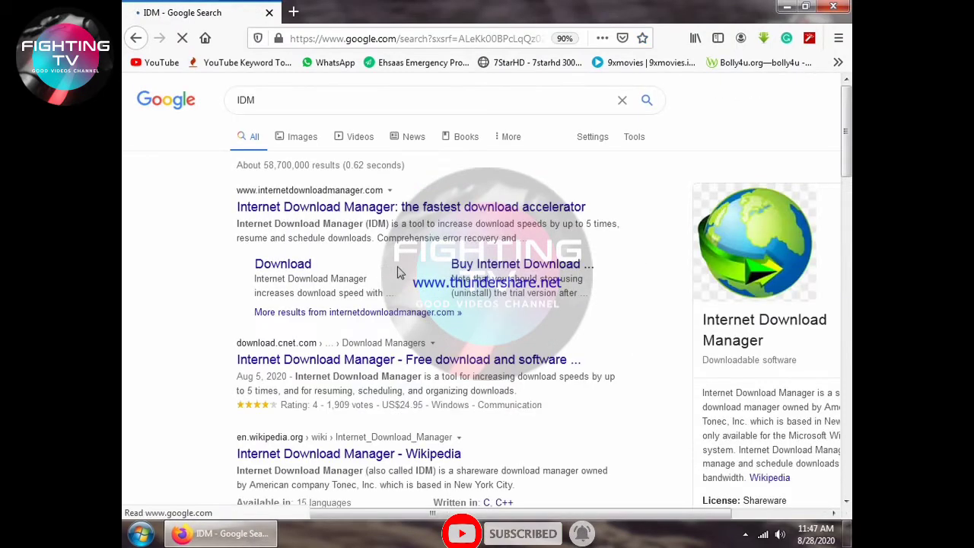
Go to the Internet Download Manager site's download page and save the installer idman638build2.exe.
left_click(354, 303)
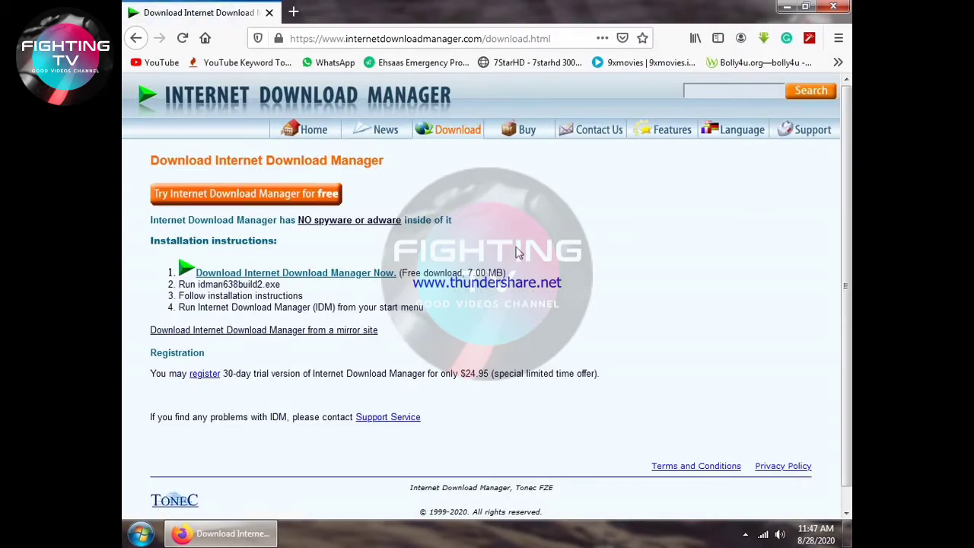
mouse_move(520, 254)
left_mouse_down()
mouse_move(345, 287)
mouse_move(350, 276)
mouse_move(522, 262)
left_mouse_up()
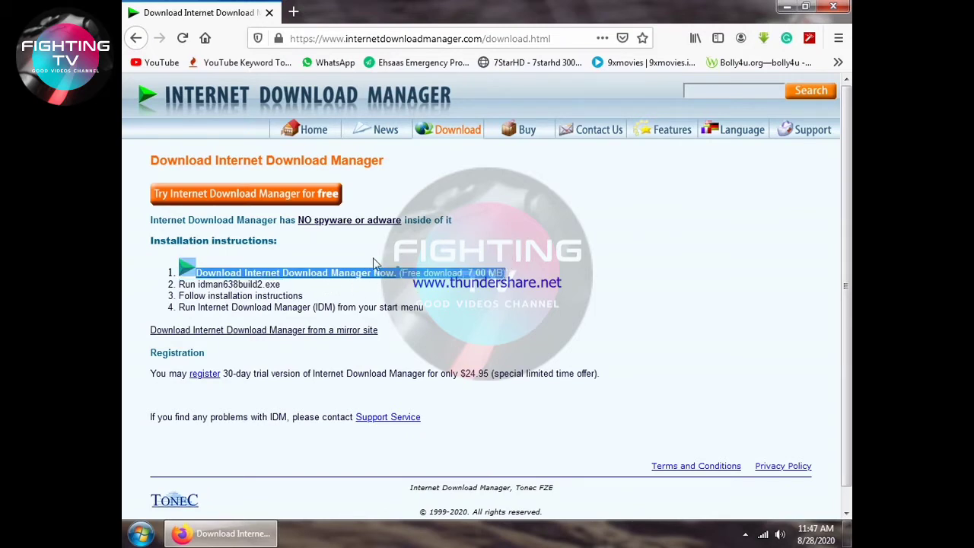
left_click_drag(373, 263, 554, 299)
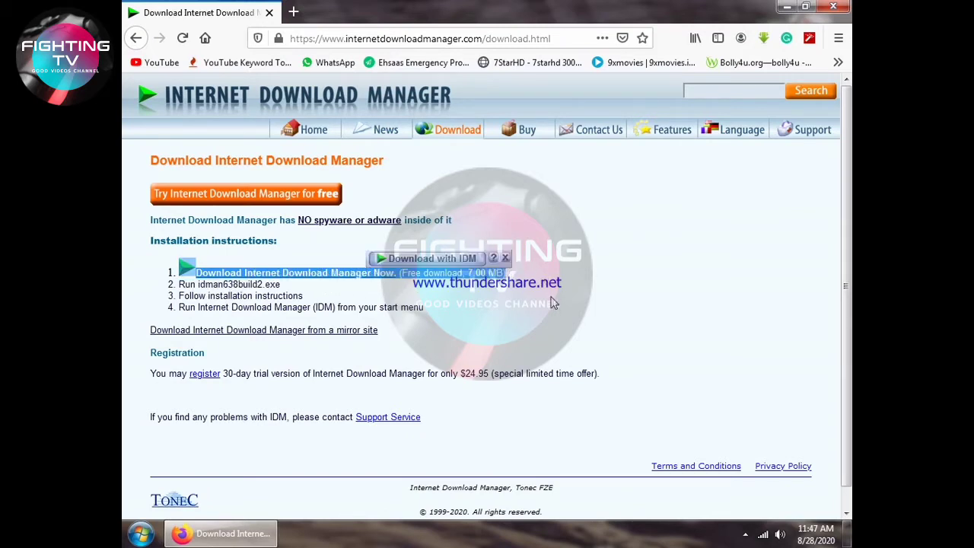
left_click(287, 274)
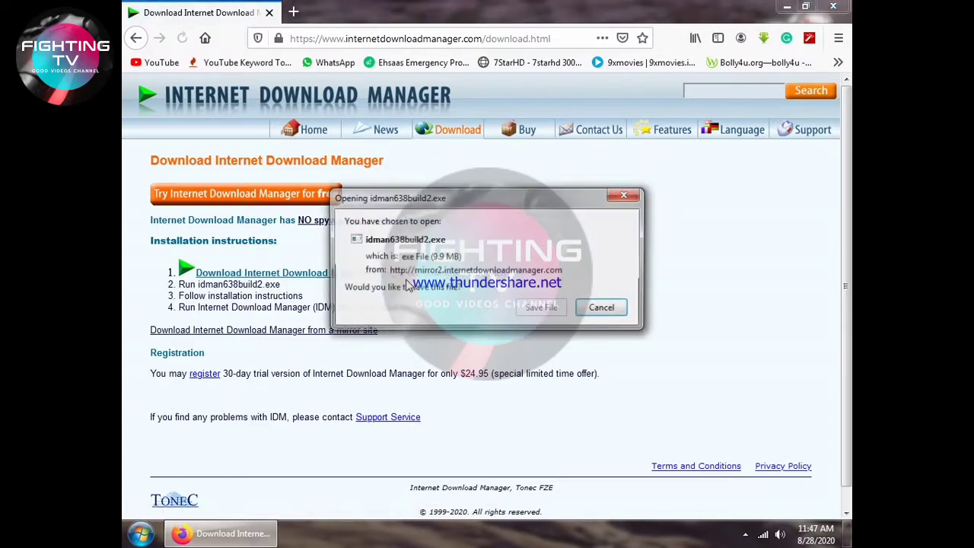
left_click(543, 308)
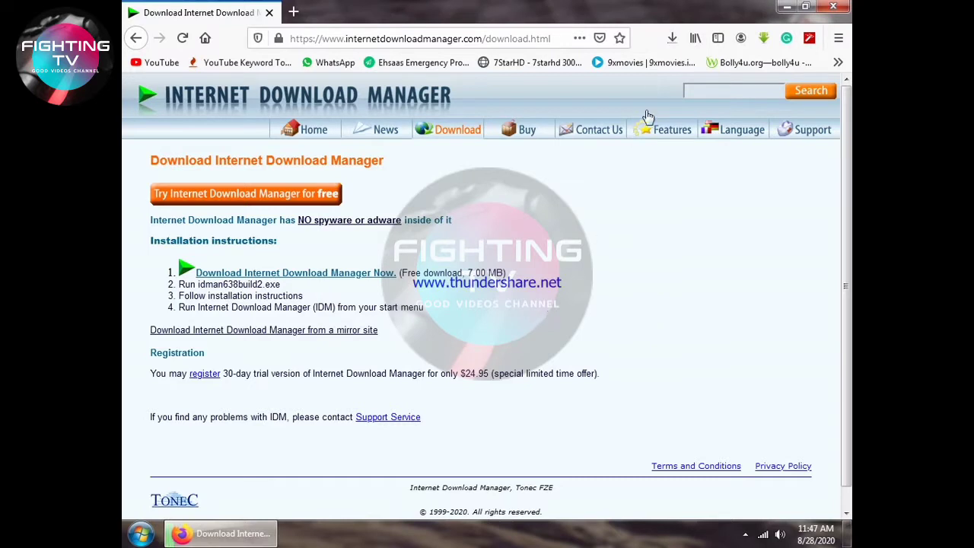
Open the folder containing the downloaded idman638build2.exe.
left_click(671, 38)
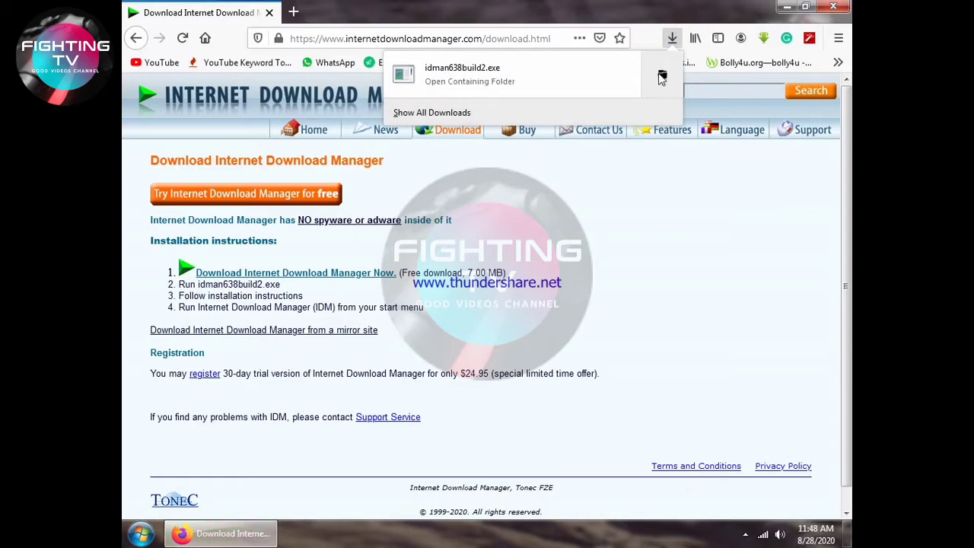
left_click(660, 75)
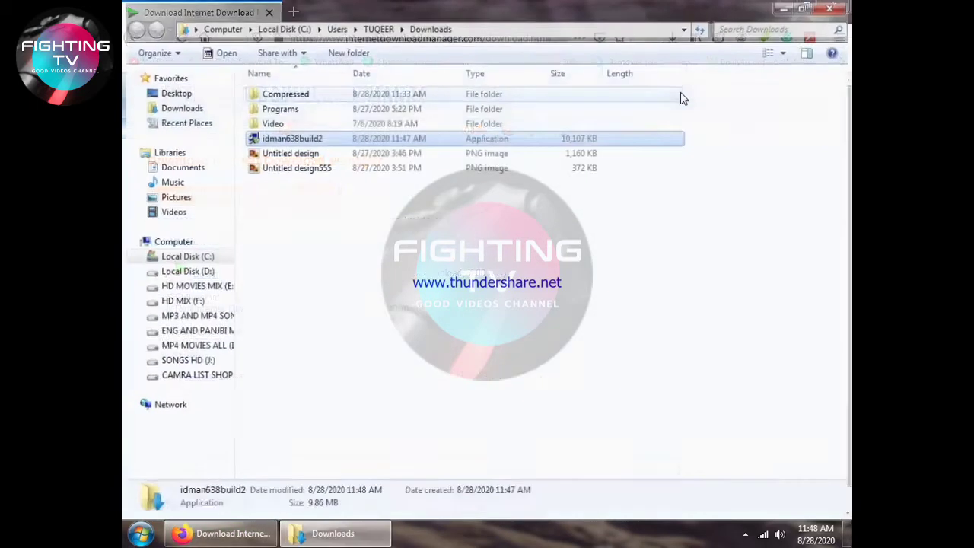
left_click(348, 226)
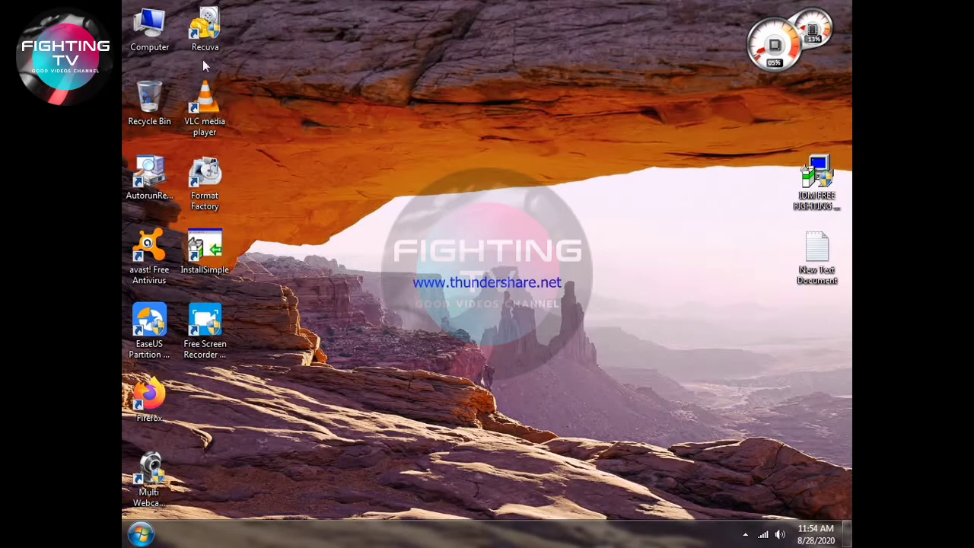
left_click(746, 534)
left_click(746, 534)
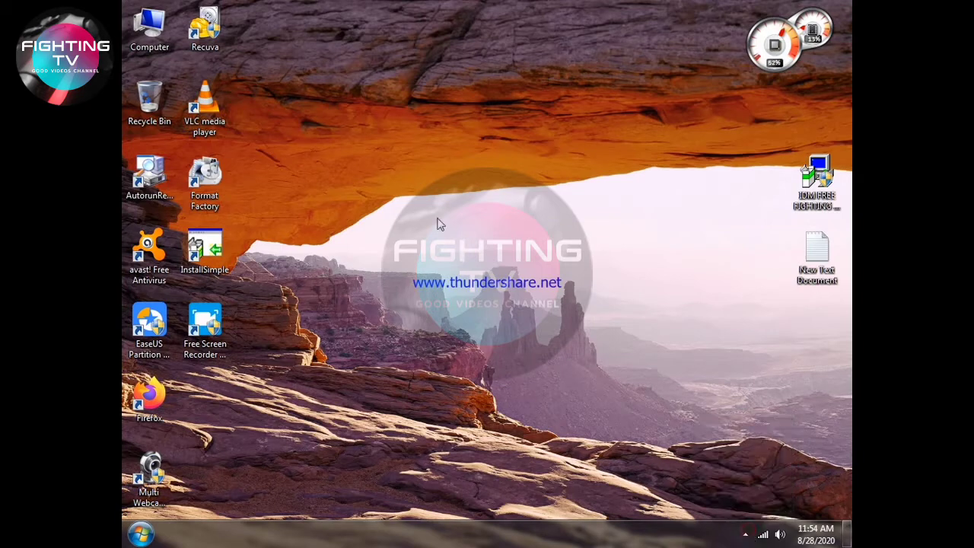
Browse from Computer to the Downloads folder and launch the idman638build2 installer.
double_click(149, 29)
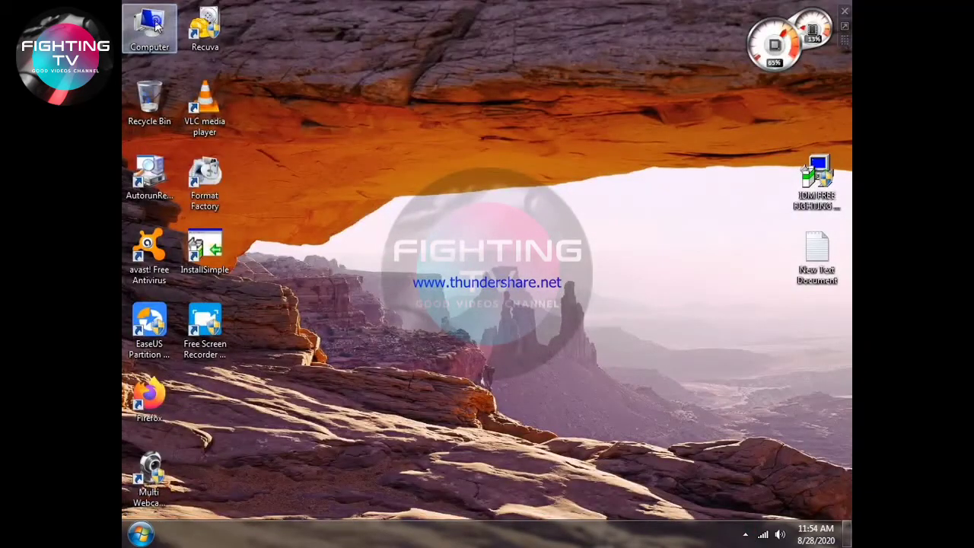
double_click(152, 27)
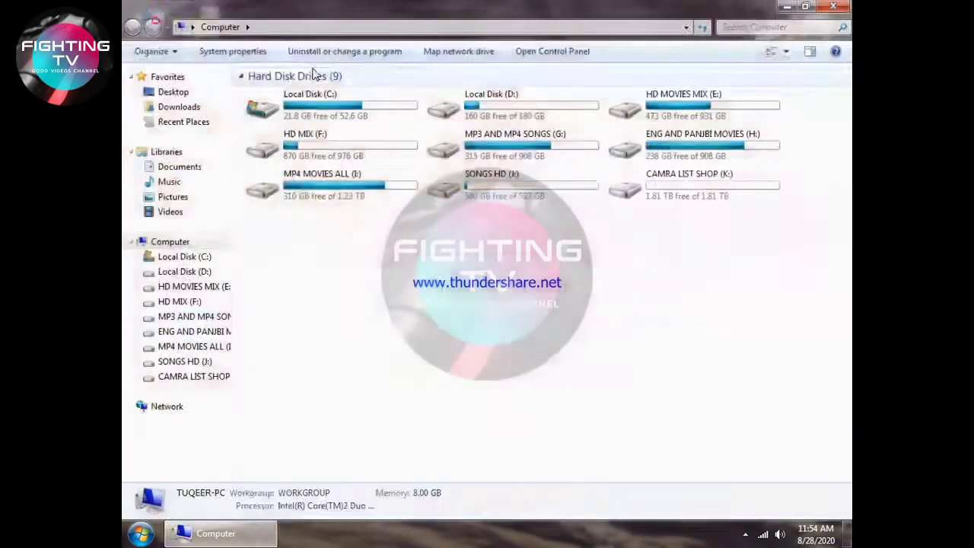
left_click(179, 107)
left_click(522, 113)
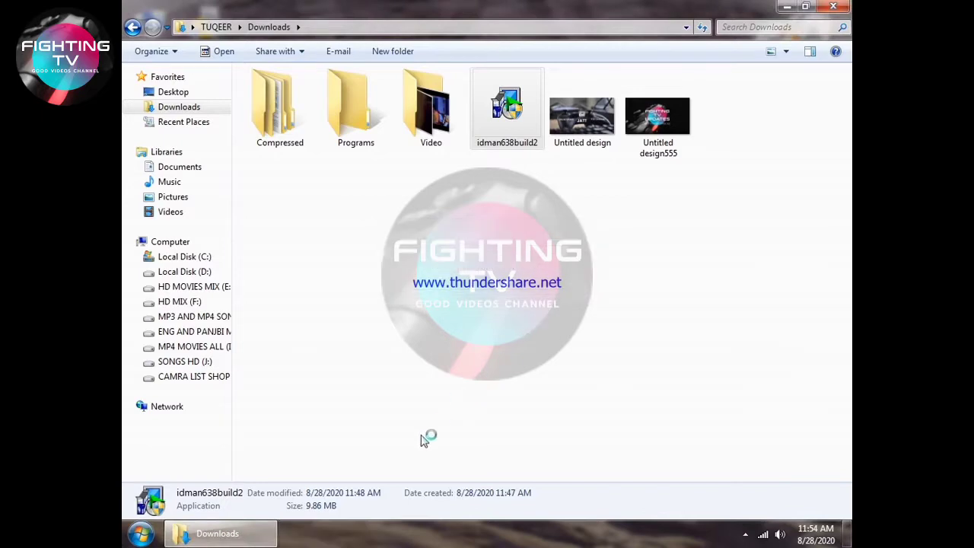
Accept the license agreement, complete the Internet Download Manager installation, and close the remaining notice and the Downloads window.
left_click(561, 369)
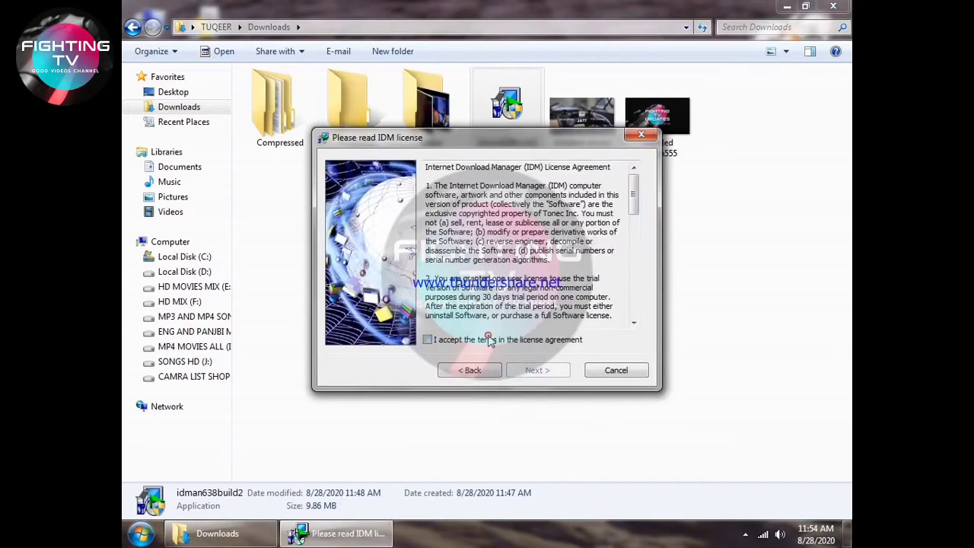
left_click(487, 341)
left_click(540, 371)
left_click(544, 375)
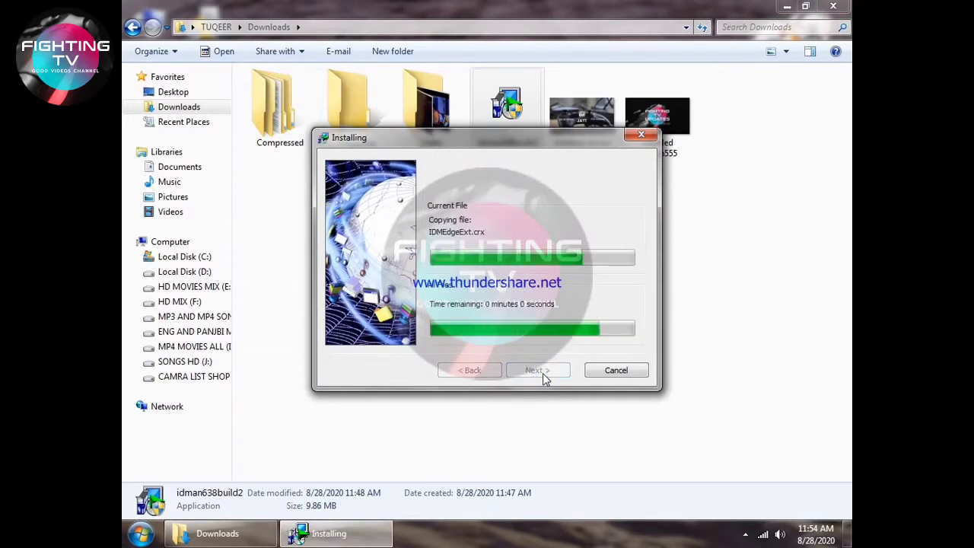
left_click(536, 370)
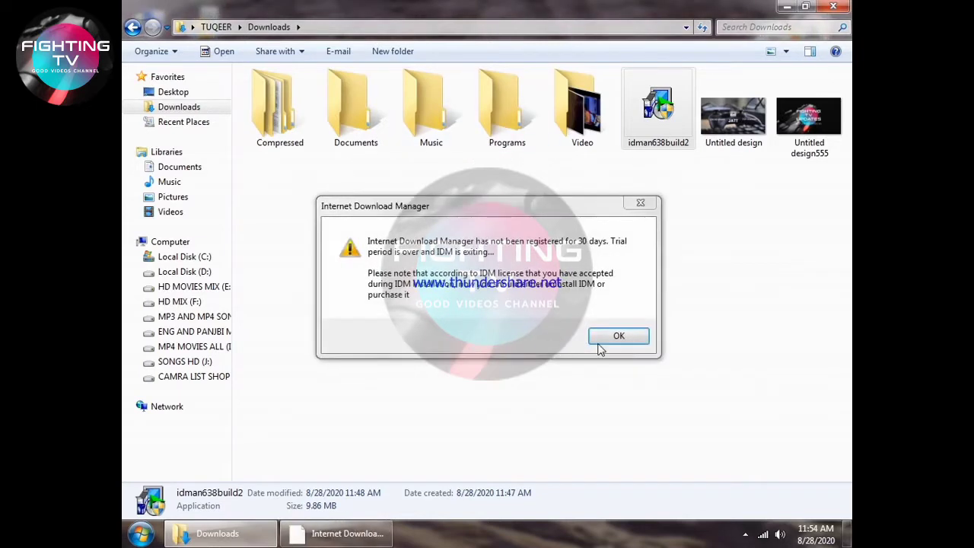
left_click(615, 341)
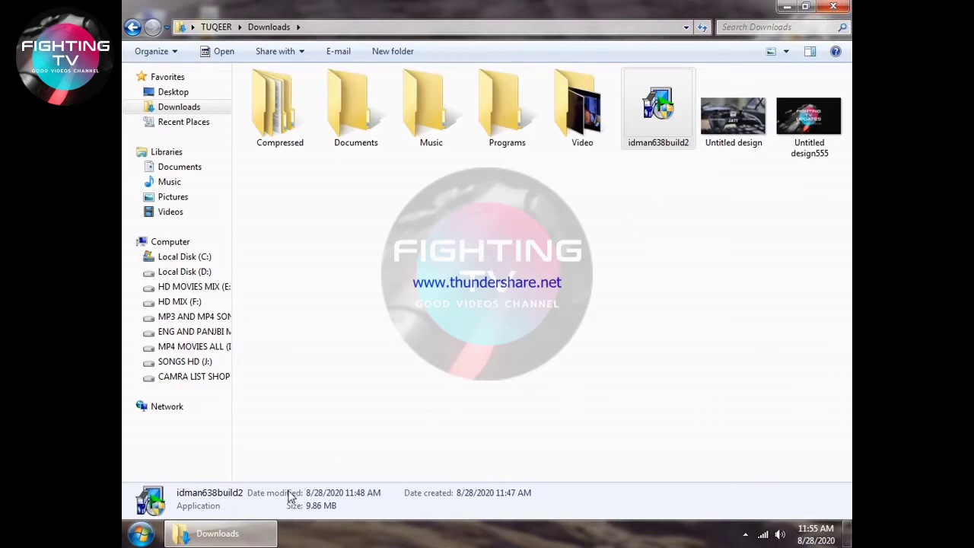
left_click(833, 6)
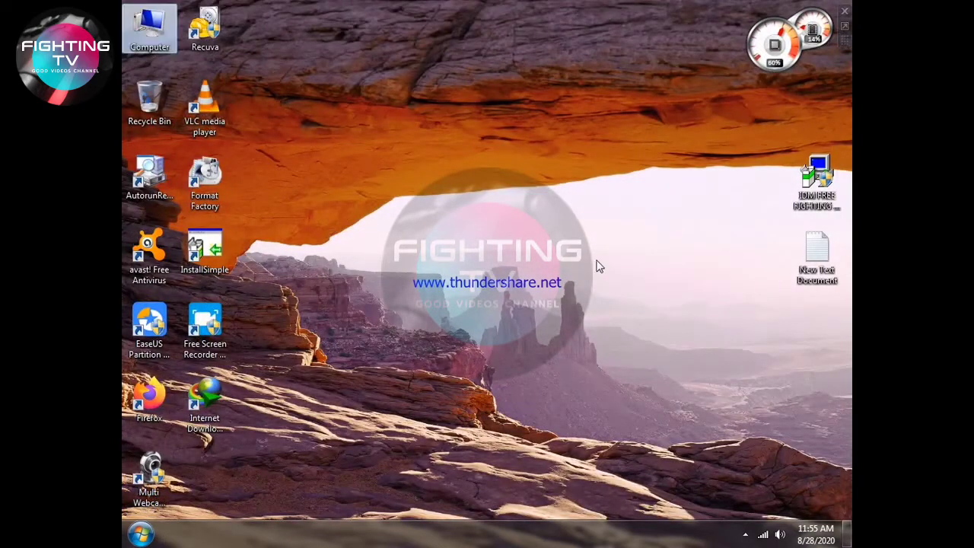
right_click(597, 264)
left_click(636, 302)
right_click(357, 359)
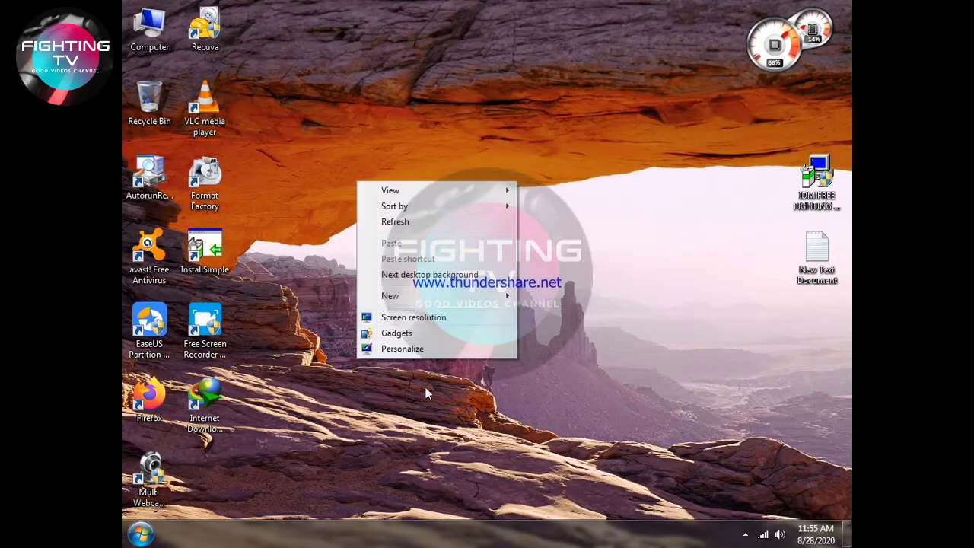
left_click(423, 224)
Launch Internet Download Manager from its desktop shortcut, check the hidden tray icons, and dismiss the registration notice.
left_click(204, 404)
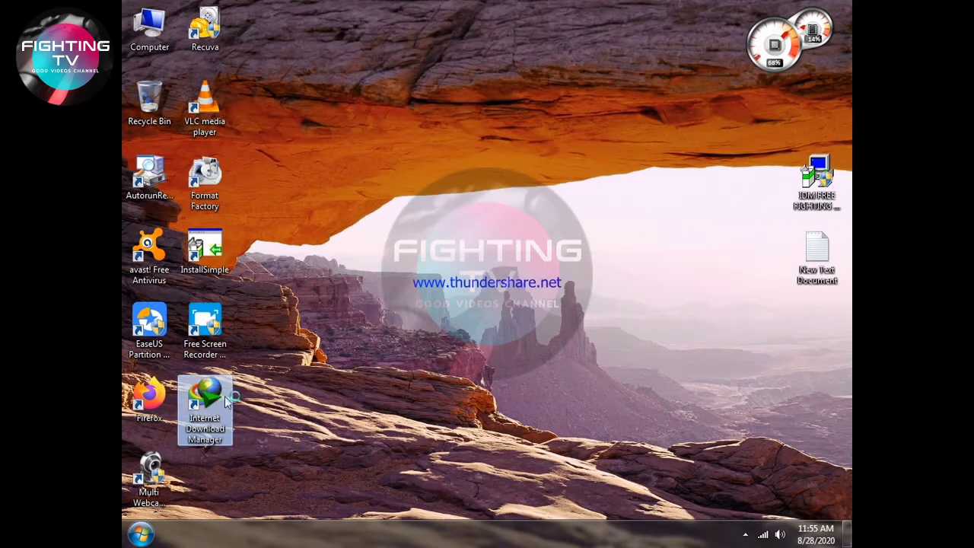
left_click(745, 534)
left_click(616, 337)
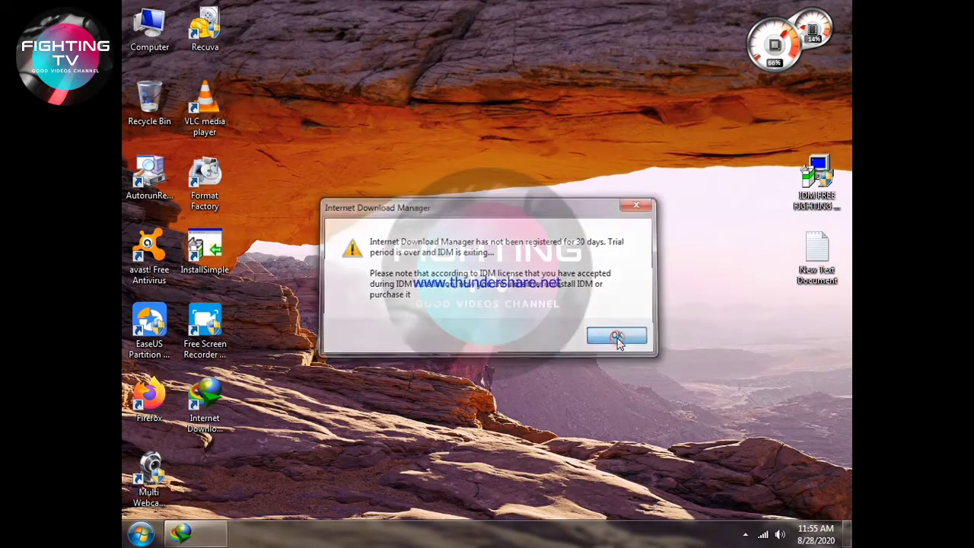
Refresh the desktop, try launching Internet Download Manager again while checking the hidden tray icons, and dismiss its notice.
right_click(382, 300)
left_click(413, 333)
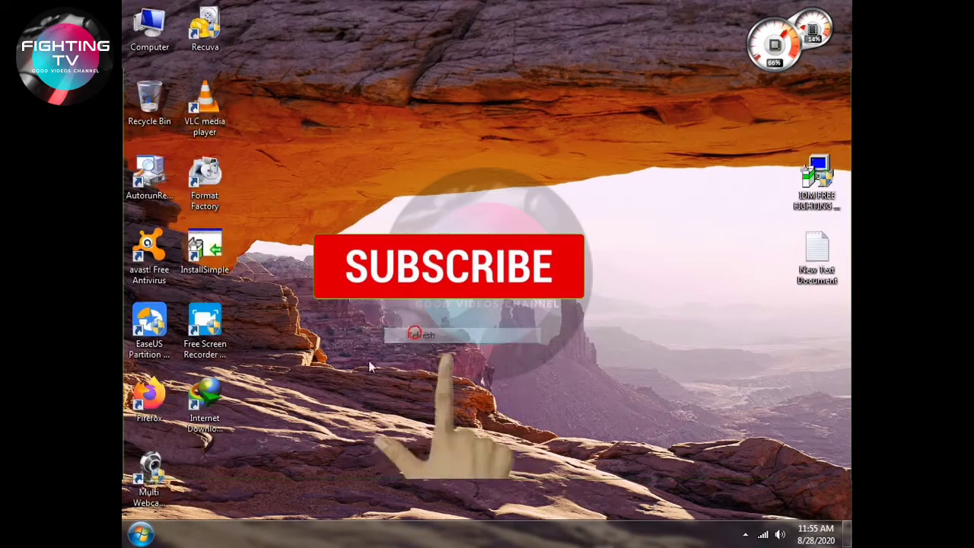
left_click(215, 401)
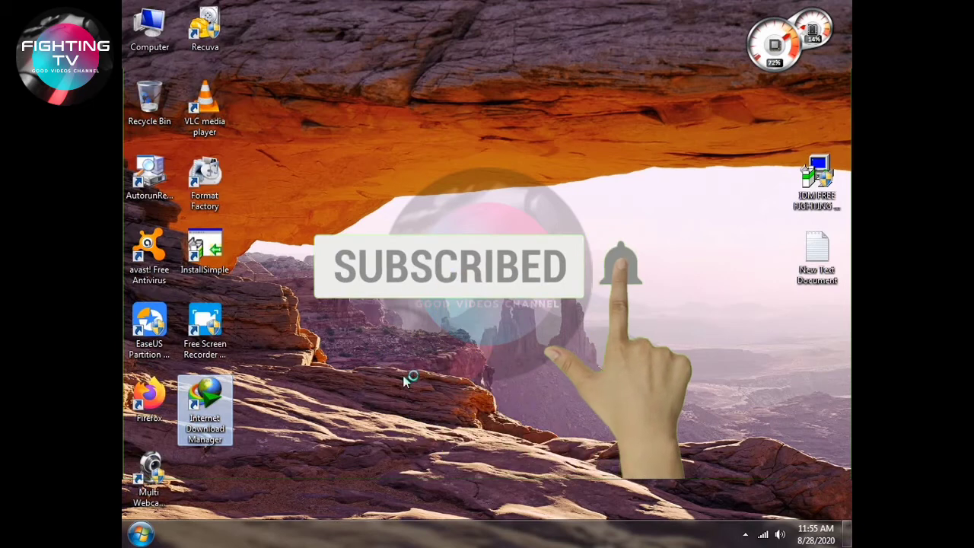
left_click(747, 536)
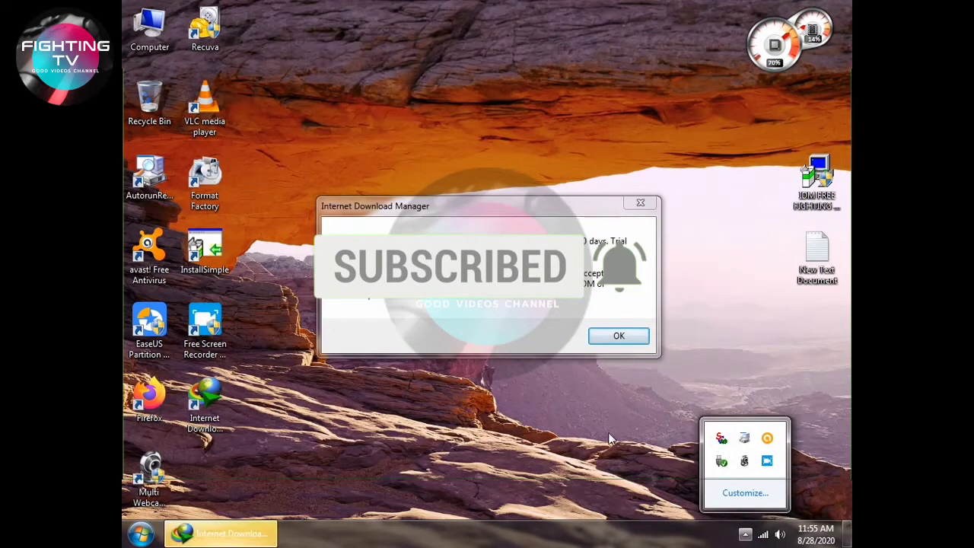
left_click(615, 339)
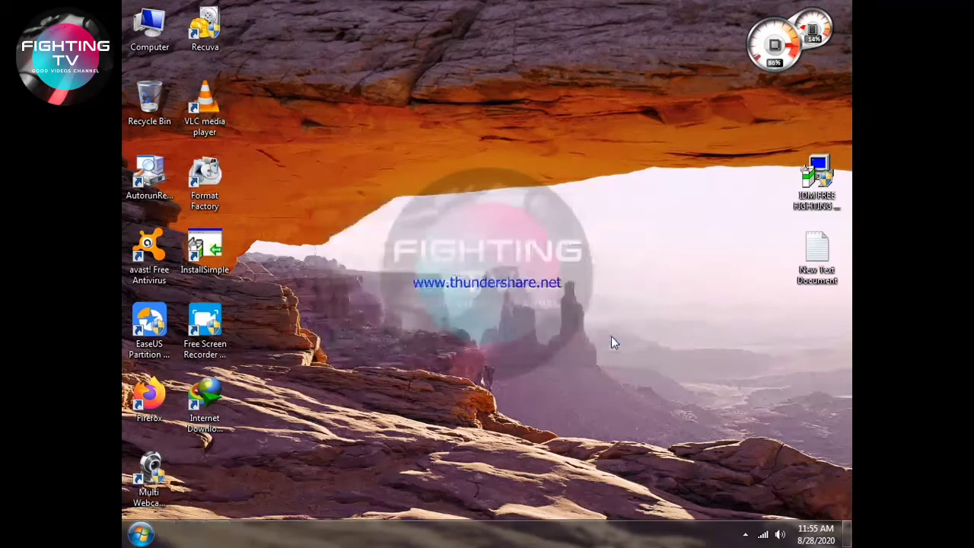
Refresh the desktop, launch Internet Download Manager again, and dismiss its trial-expired notice behind the registration form.
right_click(350, 342)
left_click(395, 203)
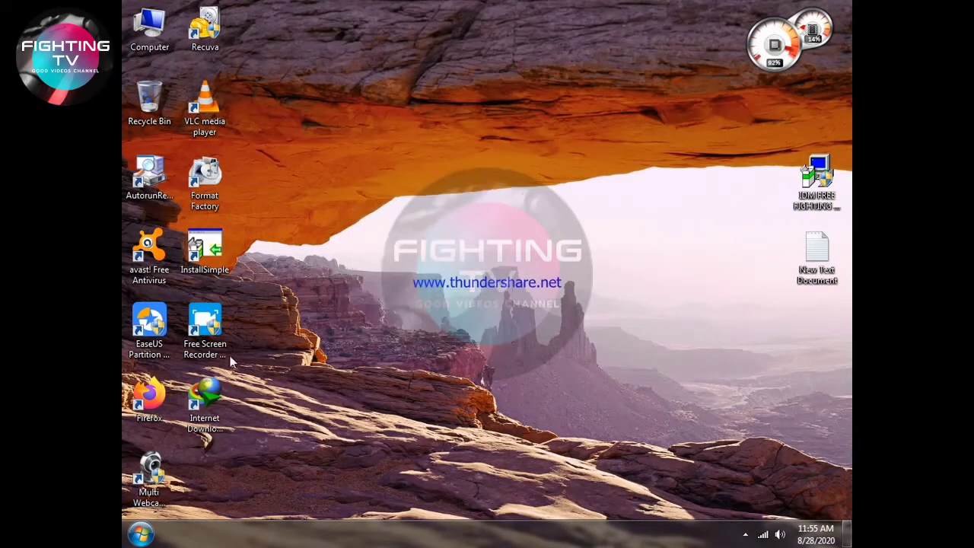
double_click(204, 394)
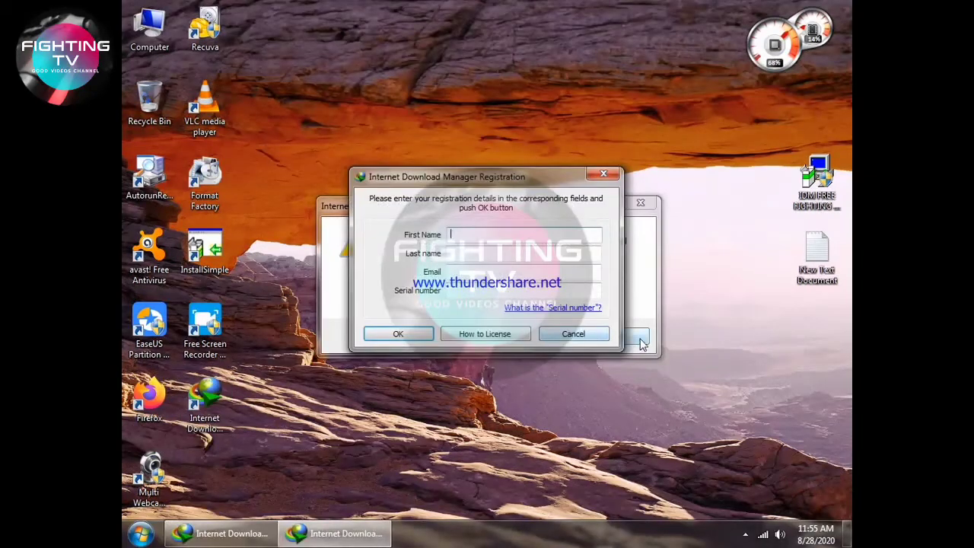
left_click_drag(695, 140, 670, 338)
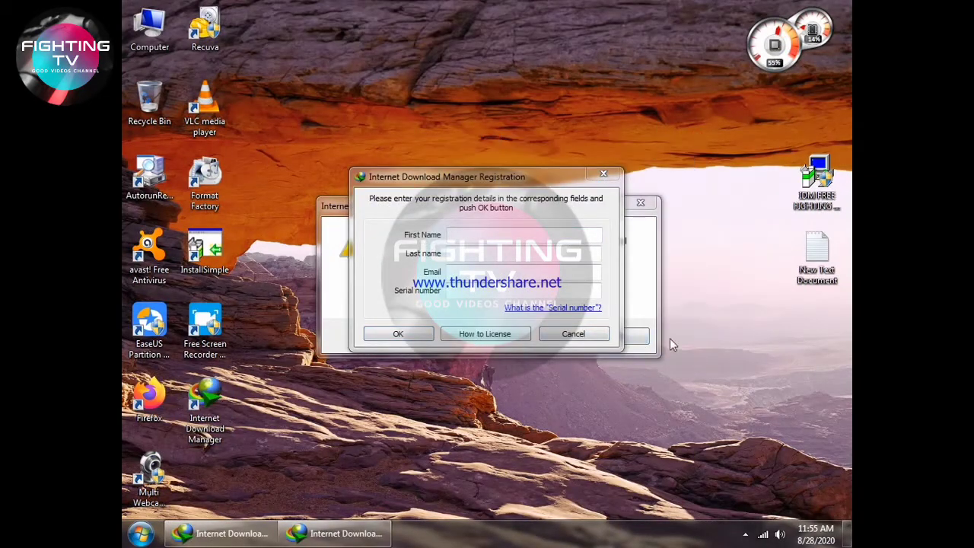
left_click(625, 341)
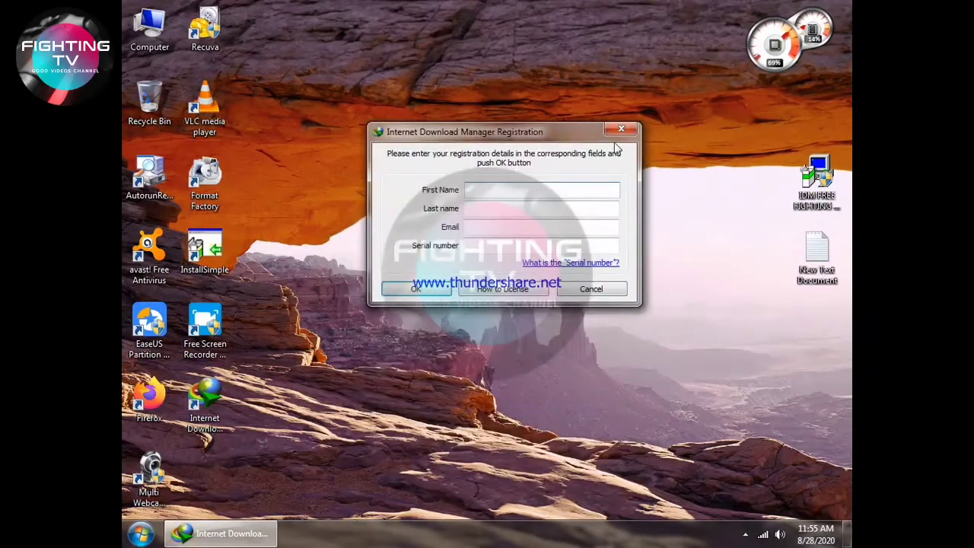
Refresh the desktop and cancel the Internet Download Manager registration form without entering any details.
left_click_drag(707, 111, 622, 211)
left_click_drag(683, 94, 336, 326)
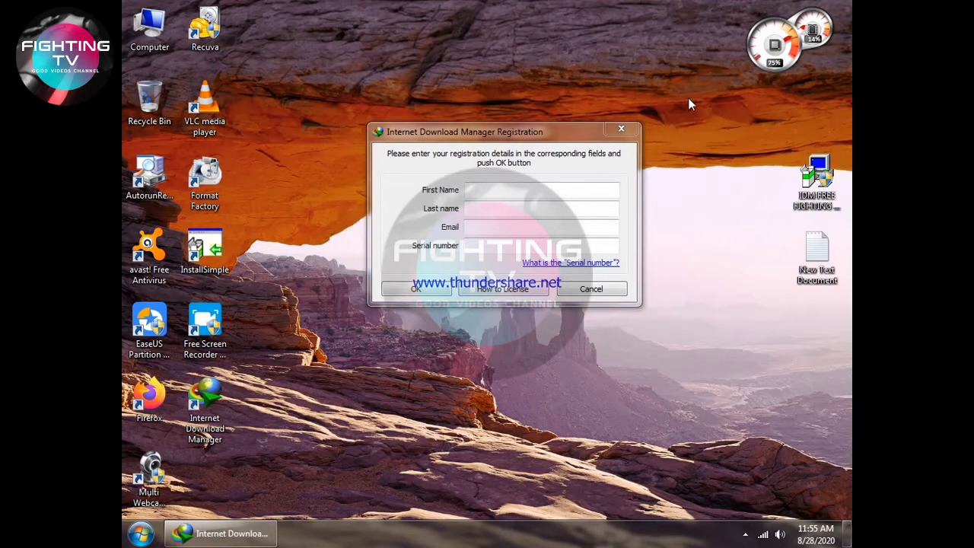
left_click_drag(684, 94, 338, 352)
left_click_drag(678, 84, 358, 286)
left_click_drag(344, 328, 342, 149)
right_click(289, 107)
left_click(316, 139)
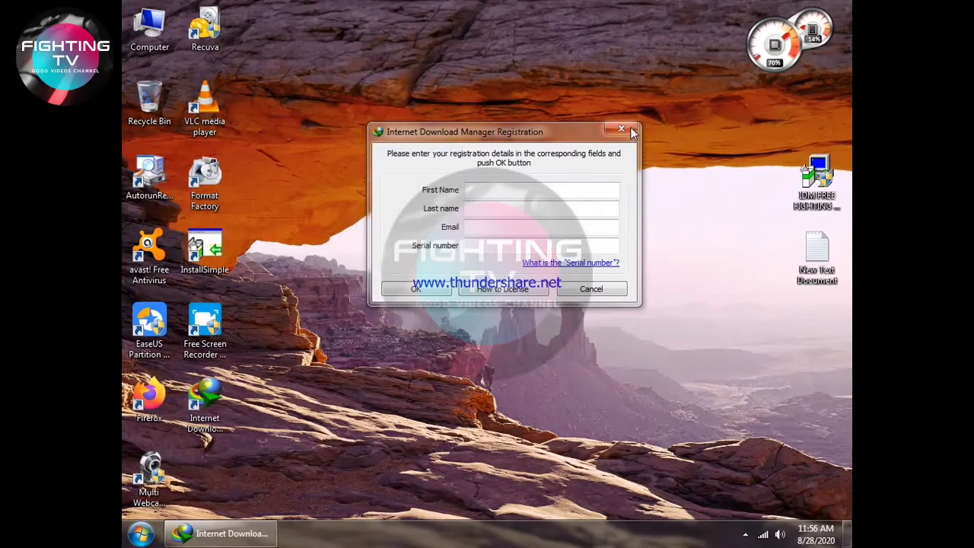
left_click(614, 291)
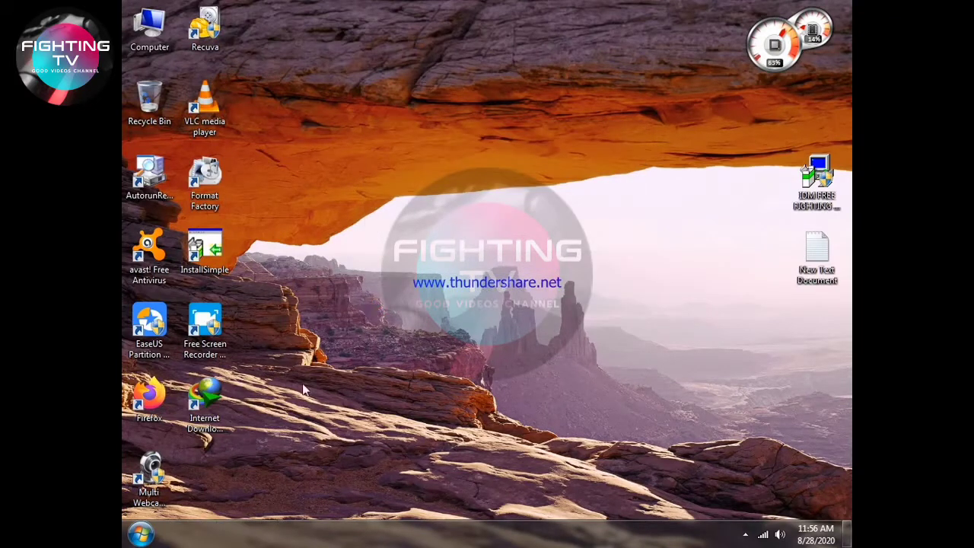
Start Firefox, then copy the Google Drive link from the New Text Document on the desktop and minimize the document.
double_click(162, 403)
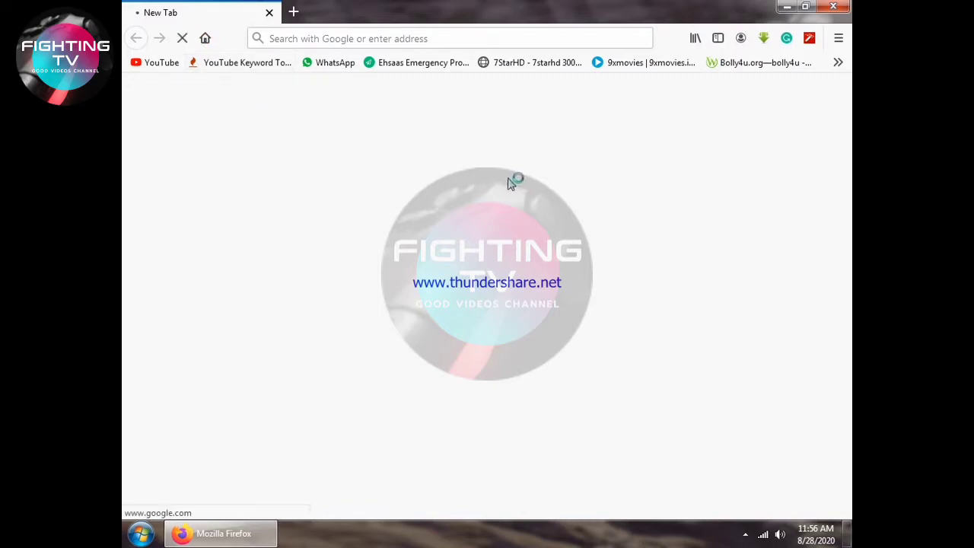
left_click(786, 8)
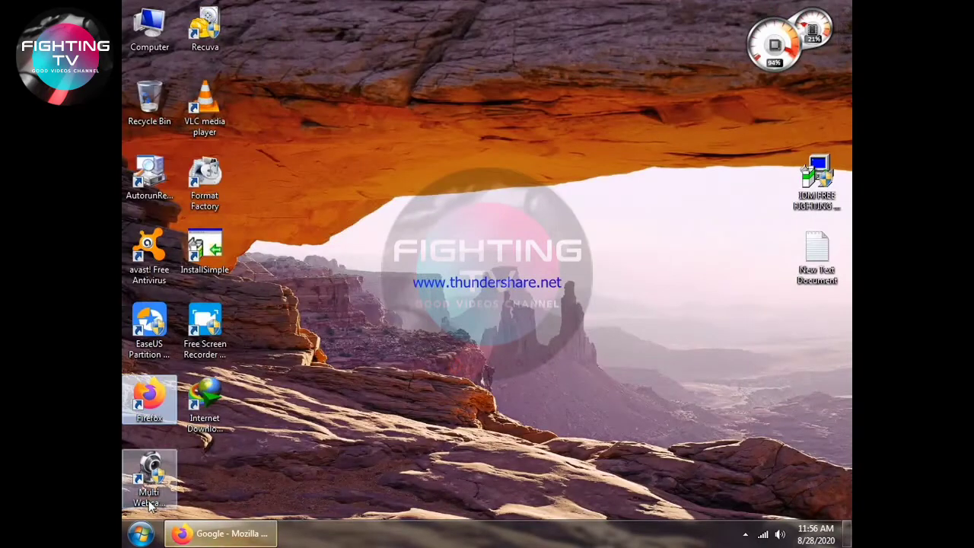
double_click(818, 253)
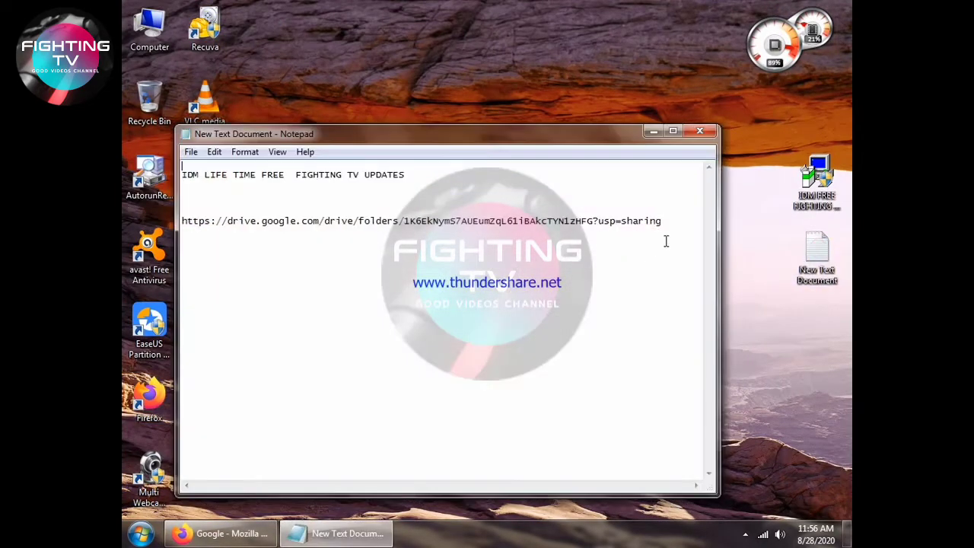
left_click_drag(182, 220, 684, 226)
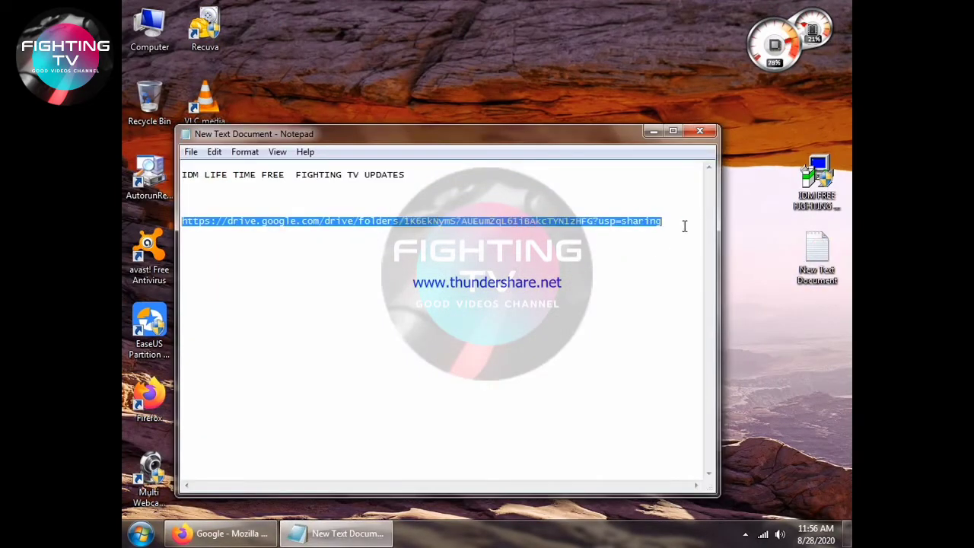
right_click(502, 222)
left_click(538, 268)
left_click(653, 132)
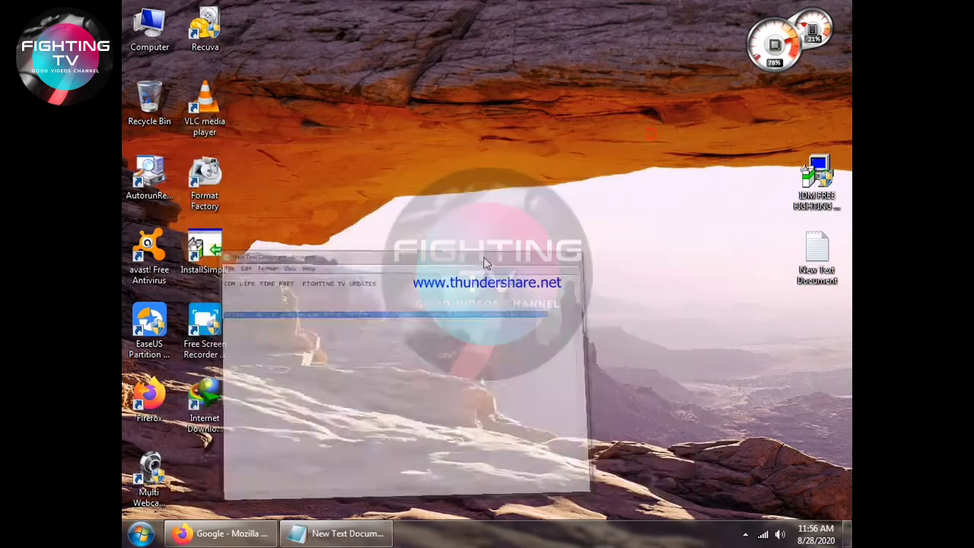
Load the copied Google Drive folder link in Firefox.
left_click(221, 533)
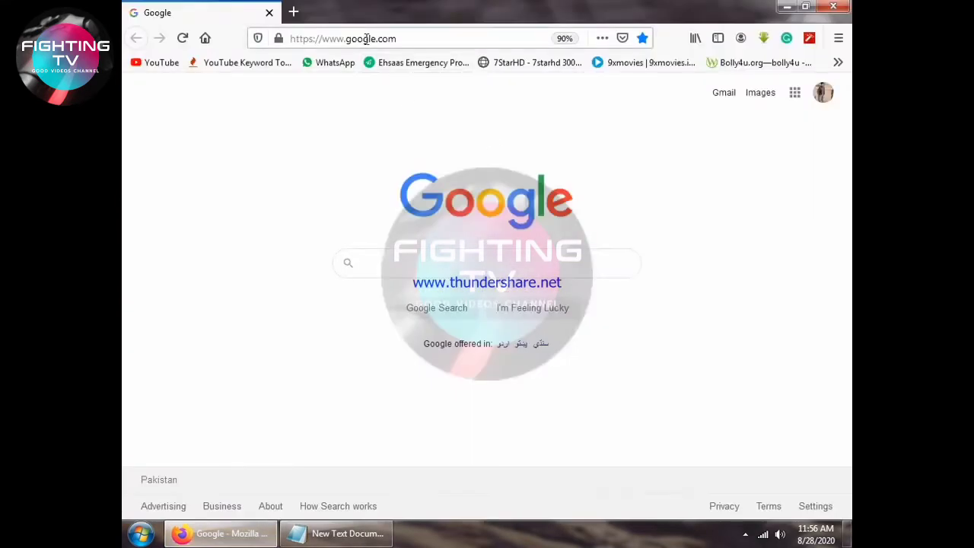
left_click(366, 39)
right_click(387, 42)
left_click(430, 109)
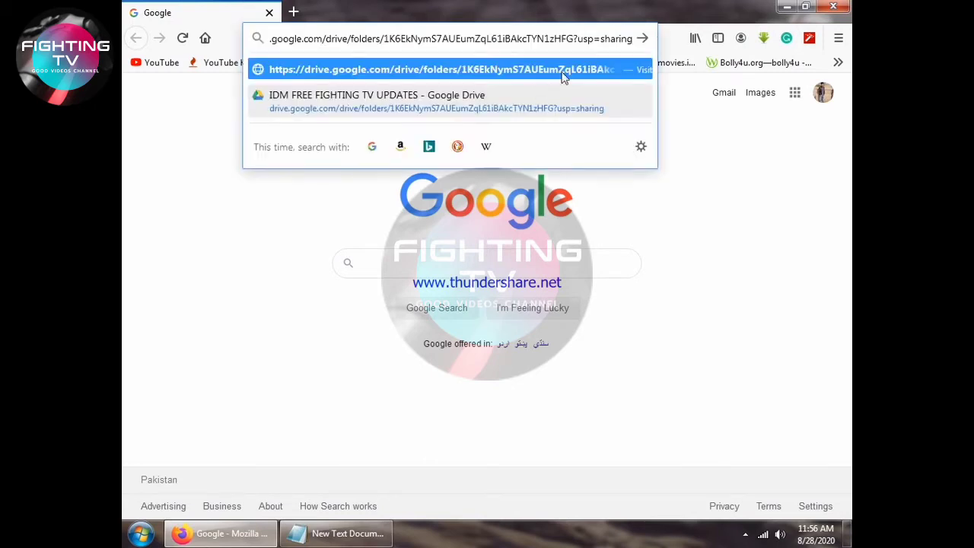
left_click(642, 38)
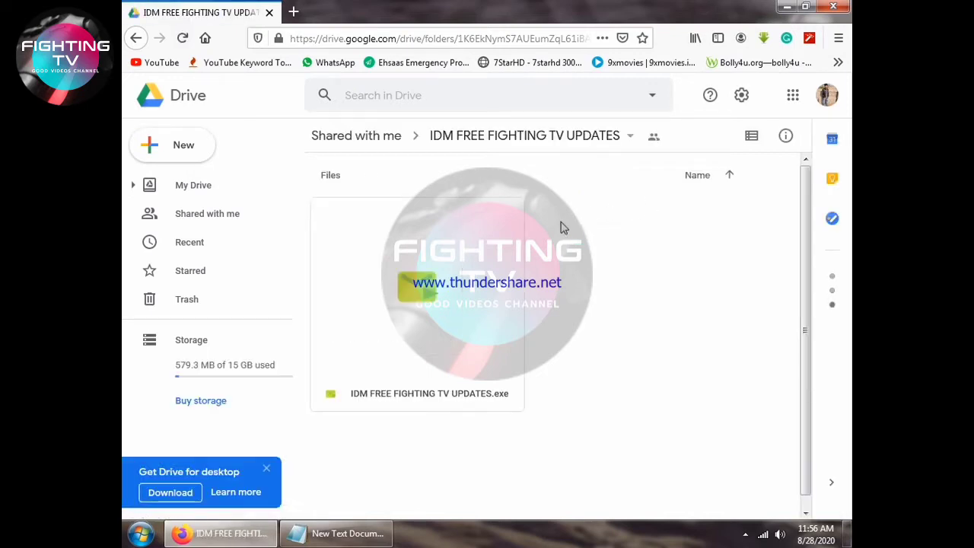
Open IDM FREE FIGHTING TV UPDATES.exe from the shared folder, try to download it, and dismiss the Internet Download Manager dialogs.
left_click(327, 358)
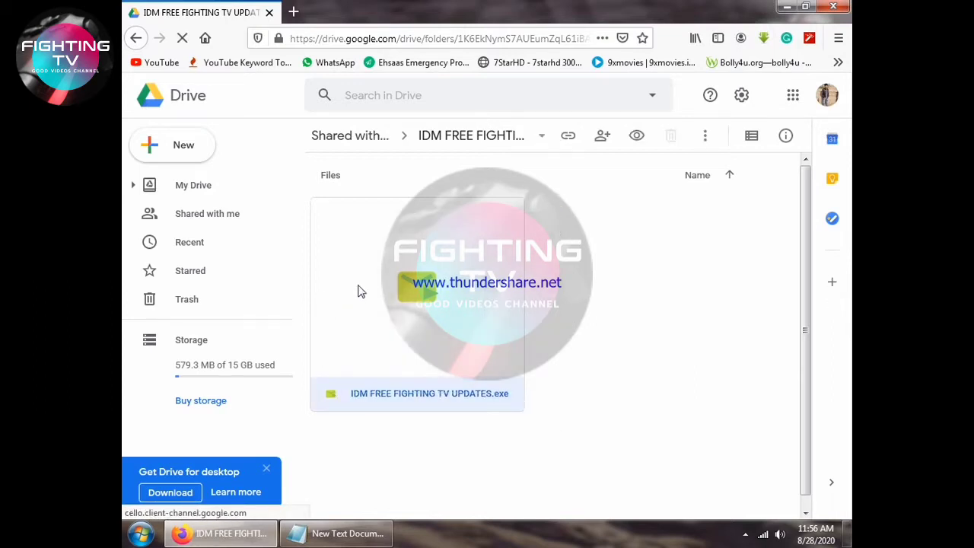
left_click_drag(620, 220, 374, 388)
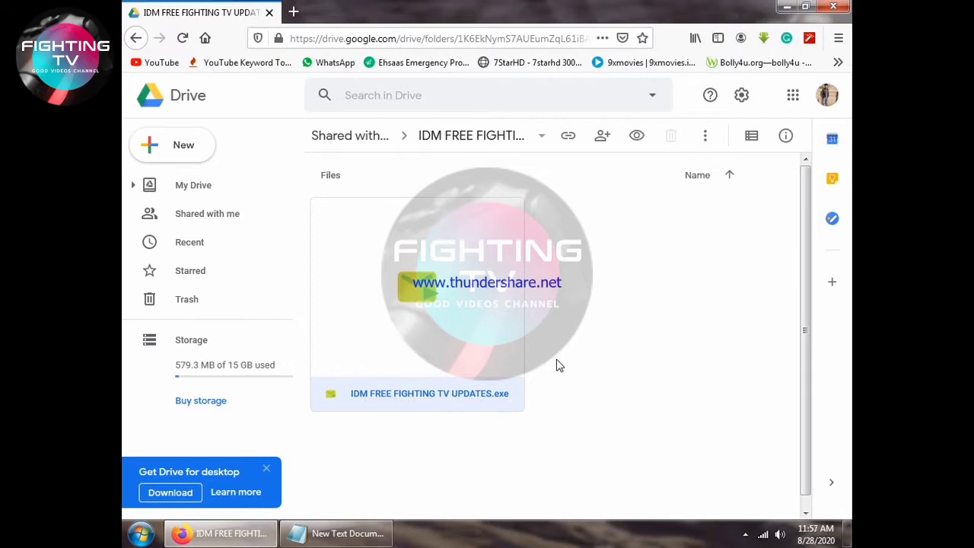
double_click(424, 317)
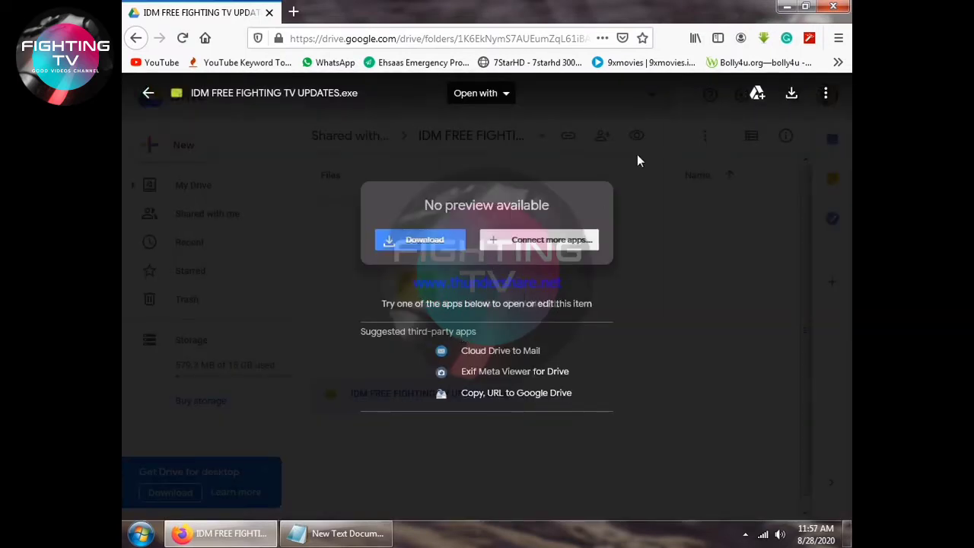
left_click(420, 244)
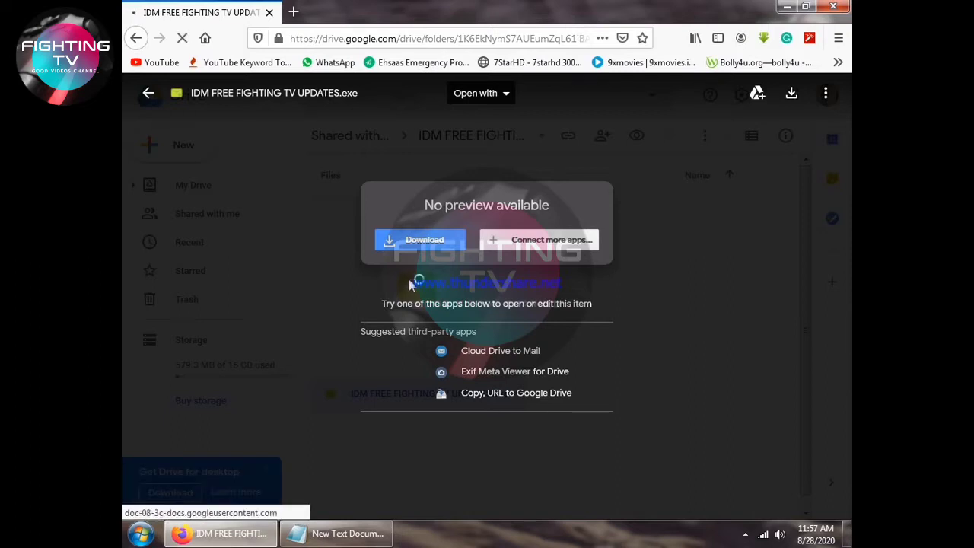
left_click(616, 337)
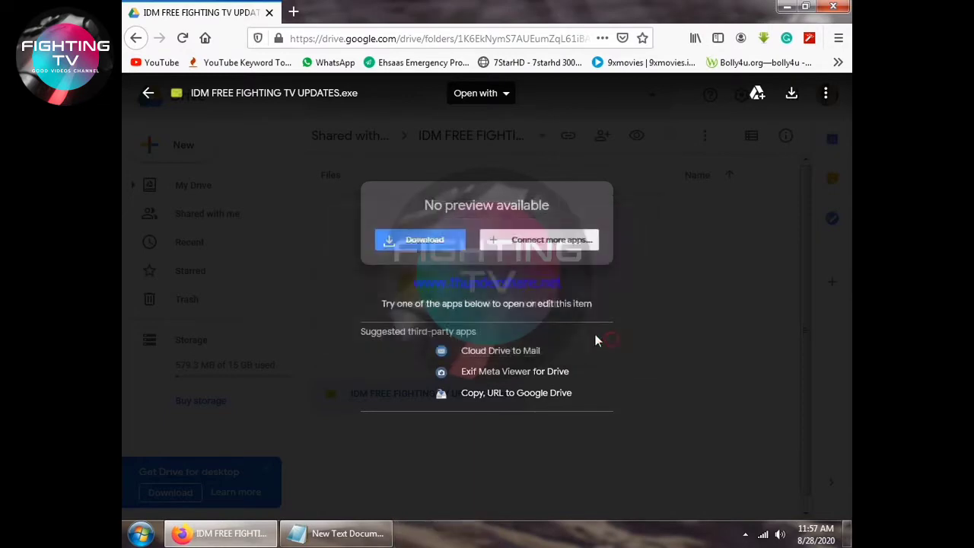
left_click(587, 335)
Try downloading the file again and close the trial notice and the registration form.
left_click(422, 242)
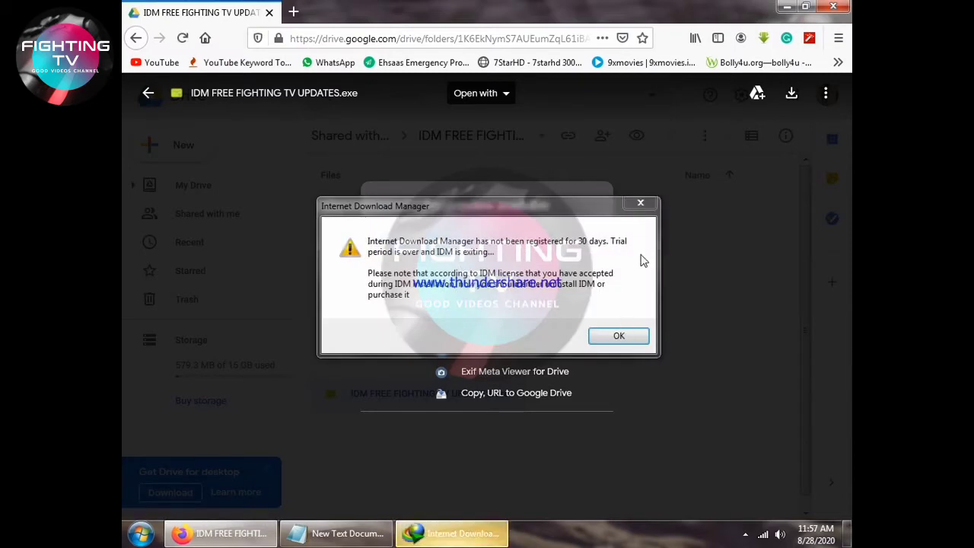
left_click(640, 203)
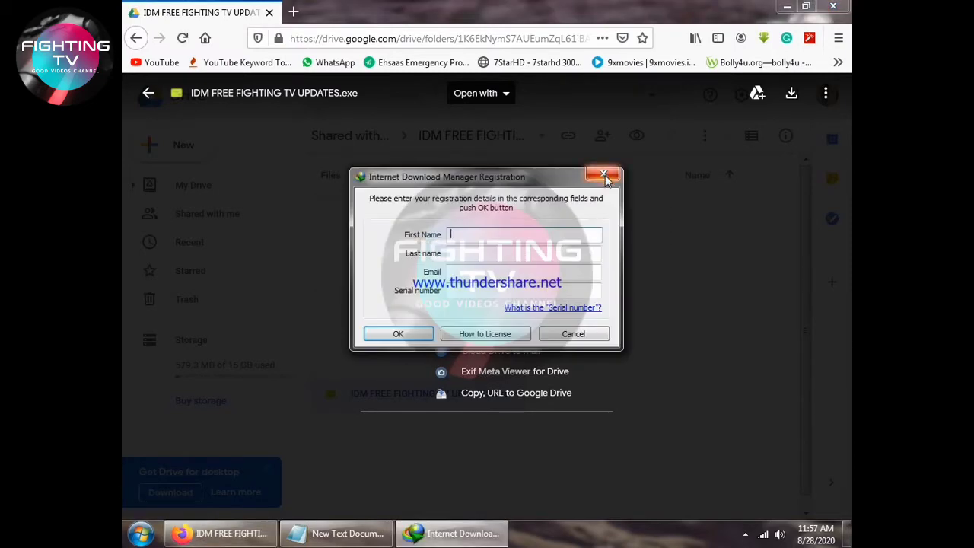
left_click(603, 175)
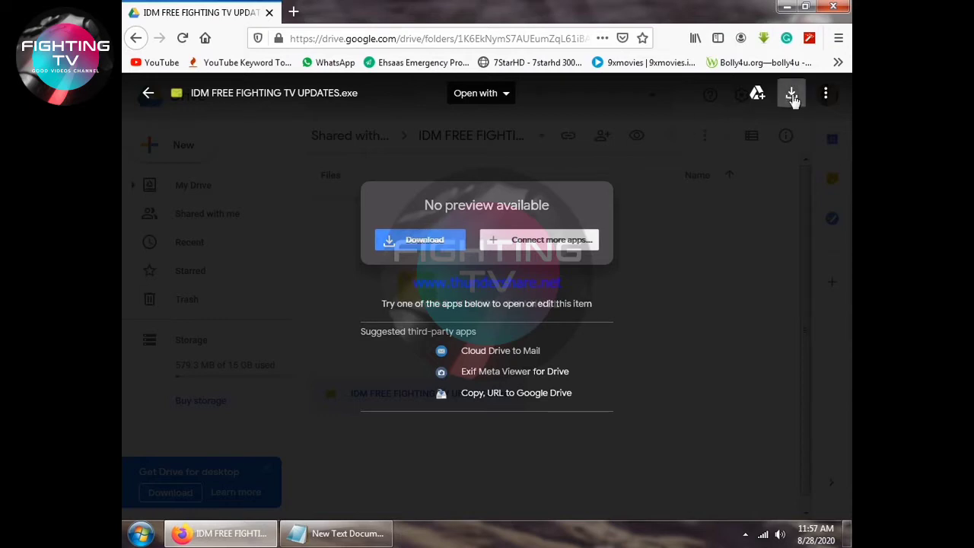
Retry the file download, check the hidden tray icons, and dismiss the Internet Download Manager trial notice and registration form.
left_click(791, 94)
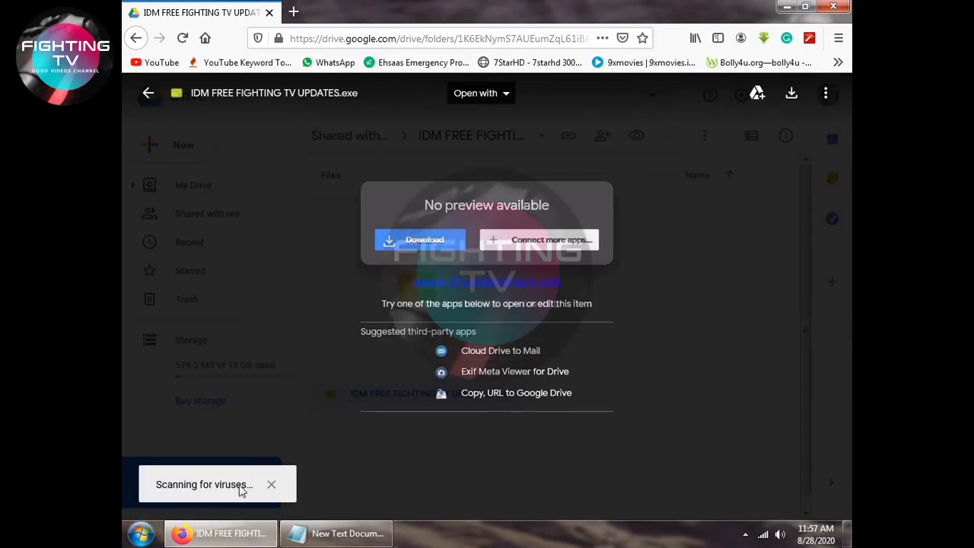
left_click(745, 534)
left_click(745, 534)
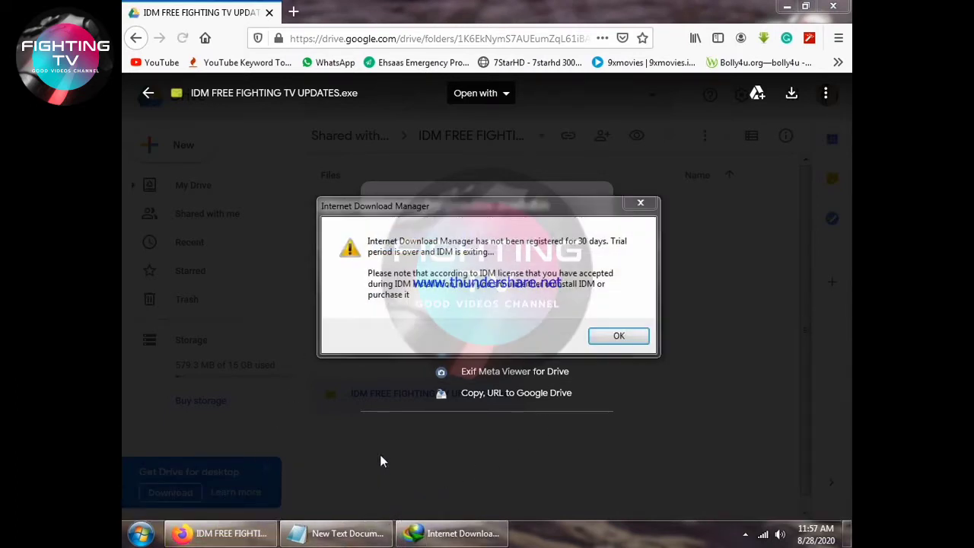
left_click(612, 337)
left_click(594, 335)
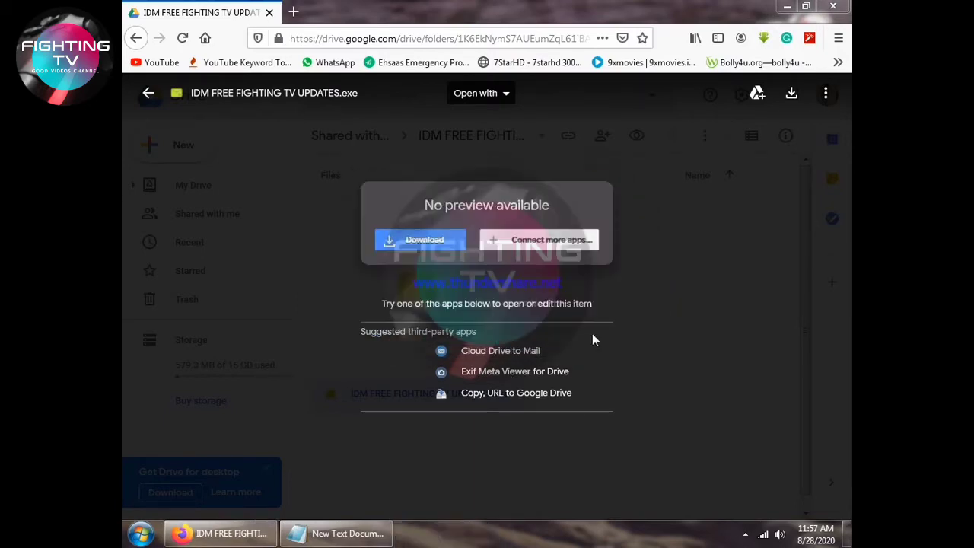
Check the ways to open the file, attempt its download once more, and dismiss the Internet Download Manager dialogs.
left_click(502, 96)
left_click(405, 119)
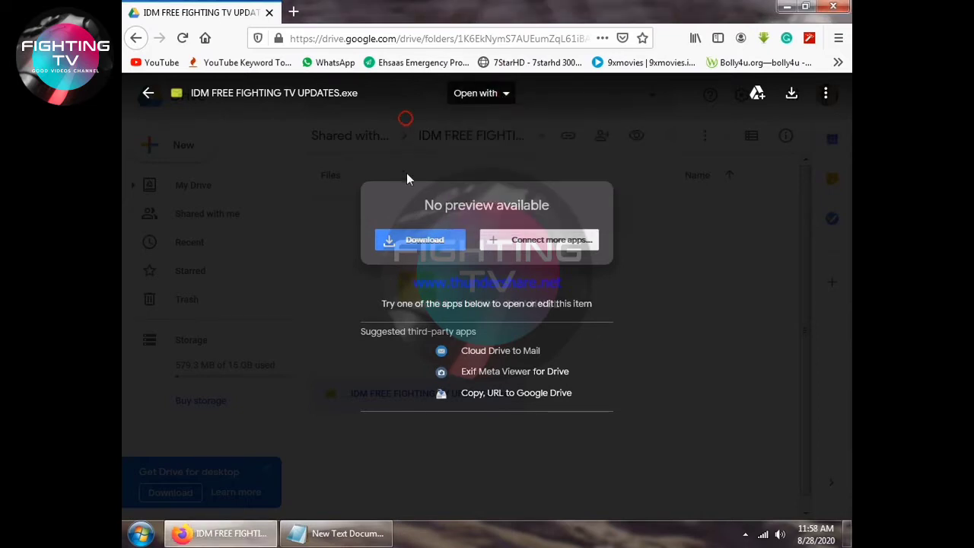
left_click(403, 242)
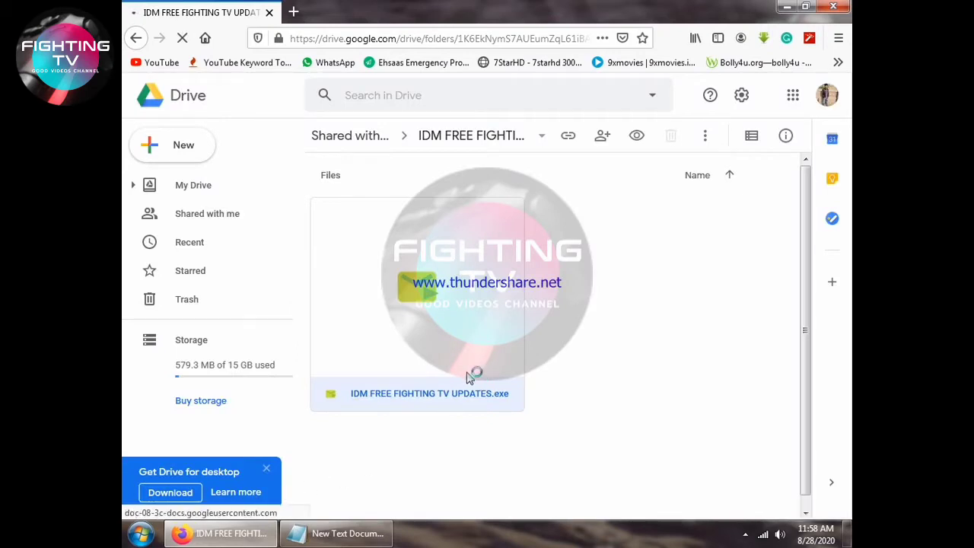
left_click(640, 204)
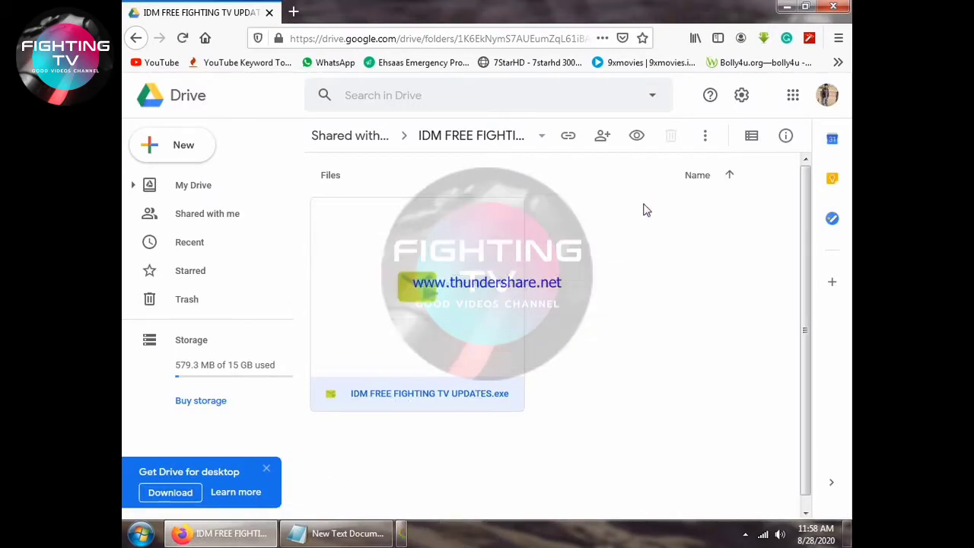
left_click(598, 337)
Open Programs and Features in Control Panel and start the uninstaller for Internet Download Manager.
left_click(140, 533)
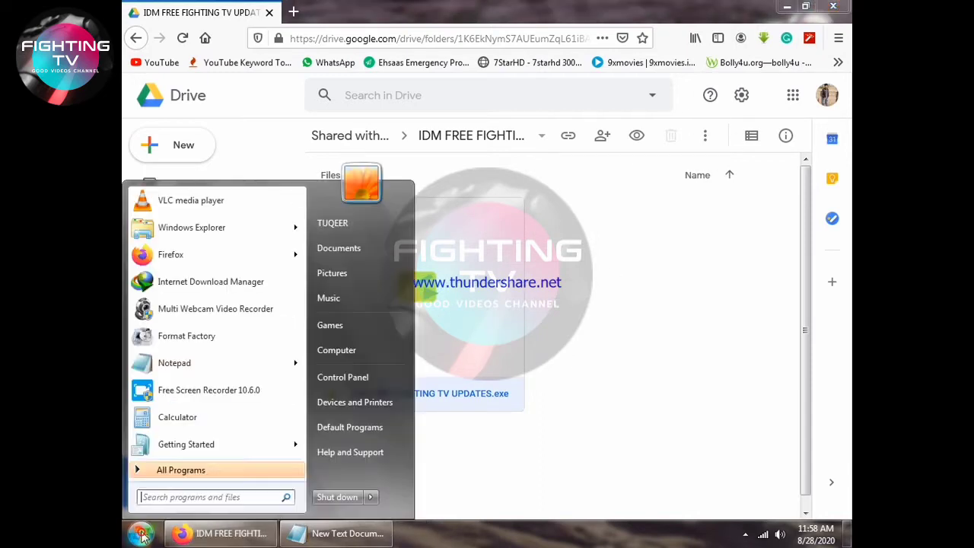
left_click(355, 377)
left_click(306, 251)
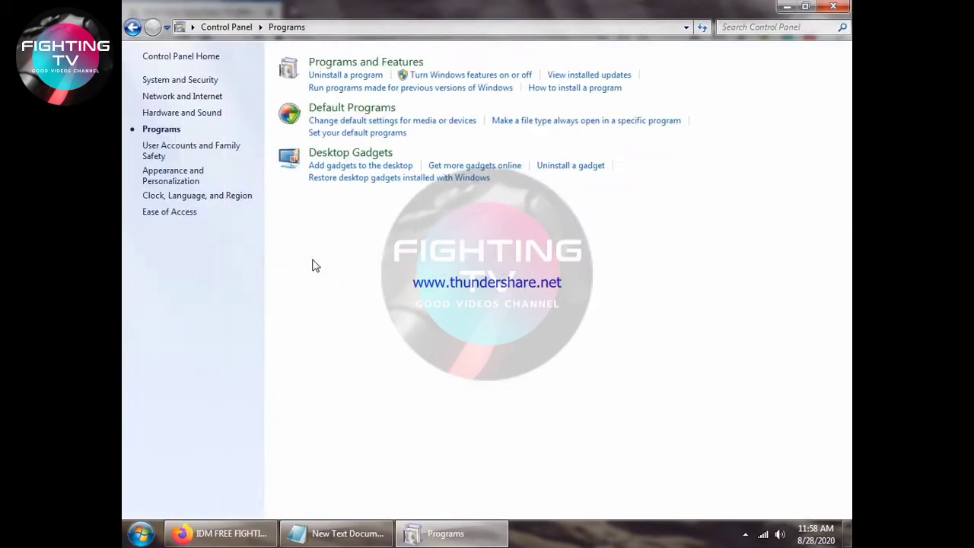
left_click(335, 64)
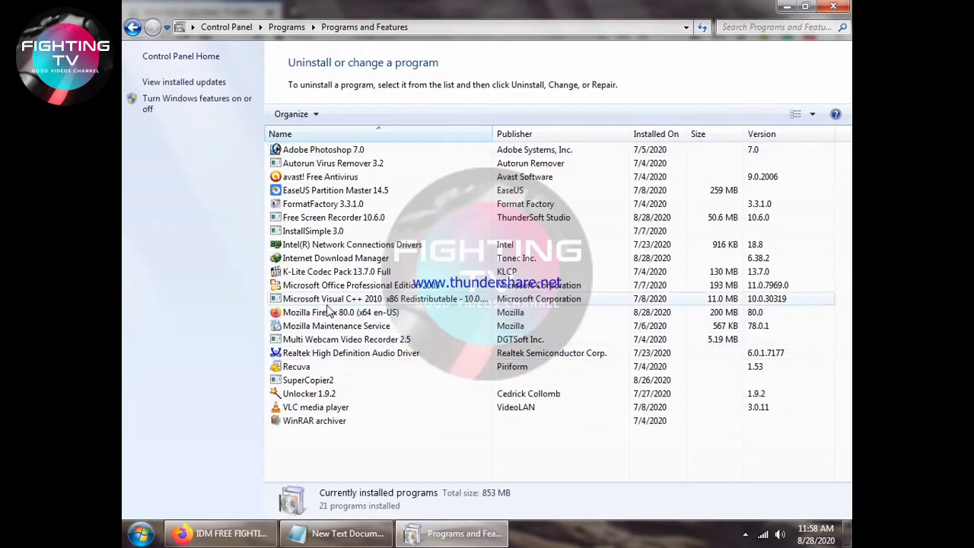
left_click(320, 257)
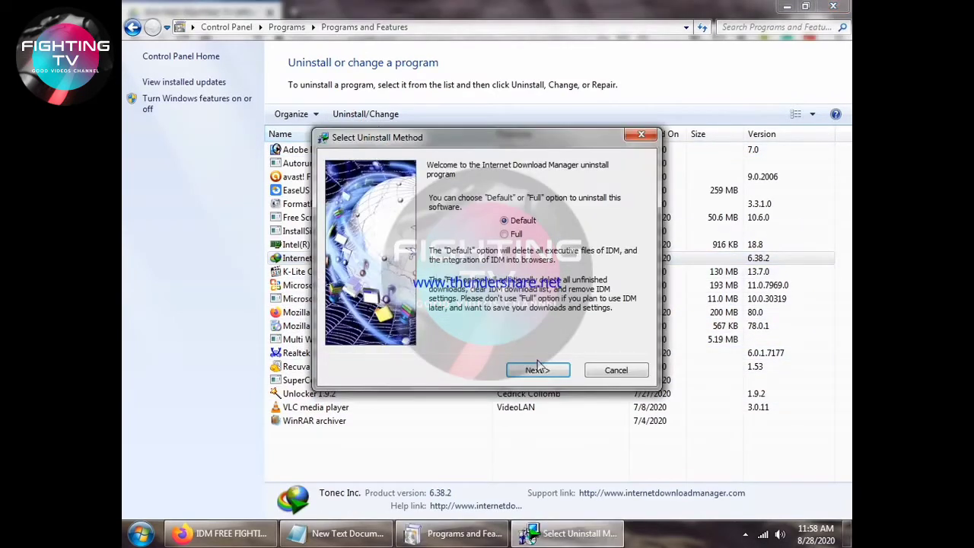
Uninstall Internet Download Manager with the Default method, decline the reboot, and close Programs and Features.
left_click(549, 373)
left_click(541, 373)
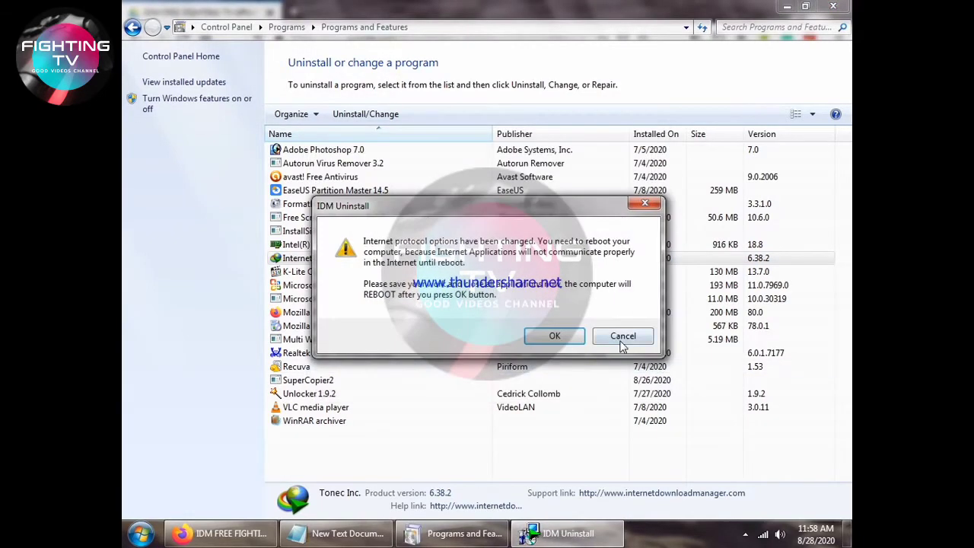
left_click(621, 341)
left_click(832, 6)
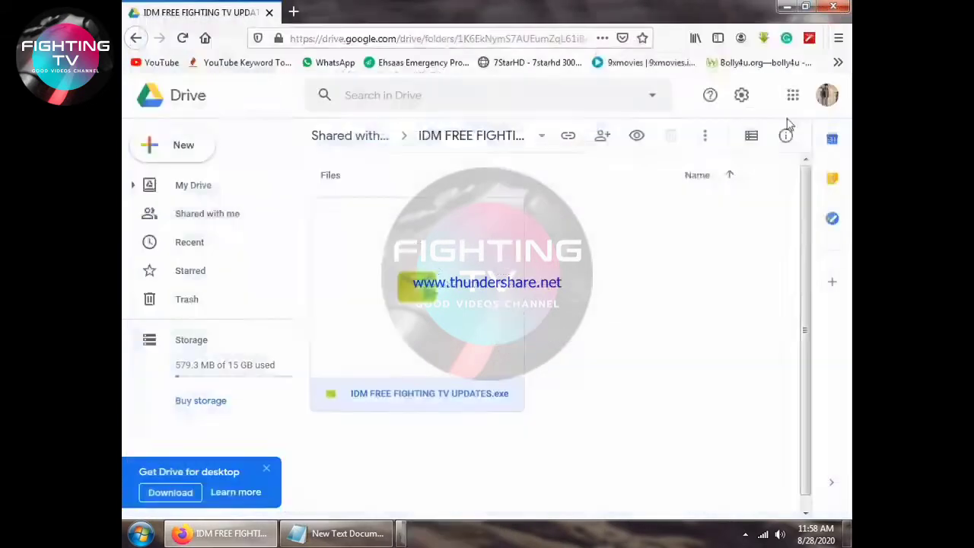
Download IDM FREE FIGHTING TV UPDATES.exe from Google Drive, save the file, and close the browser.
double_click(396, 395)
left_click(422, 240)
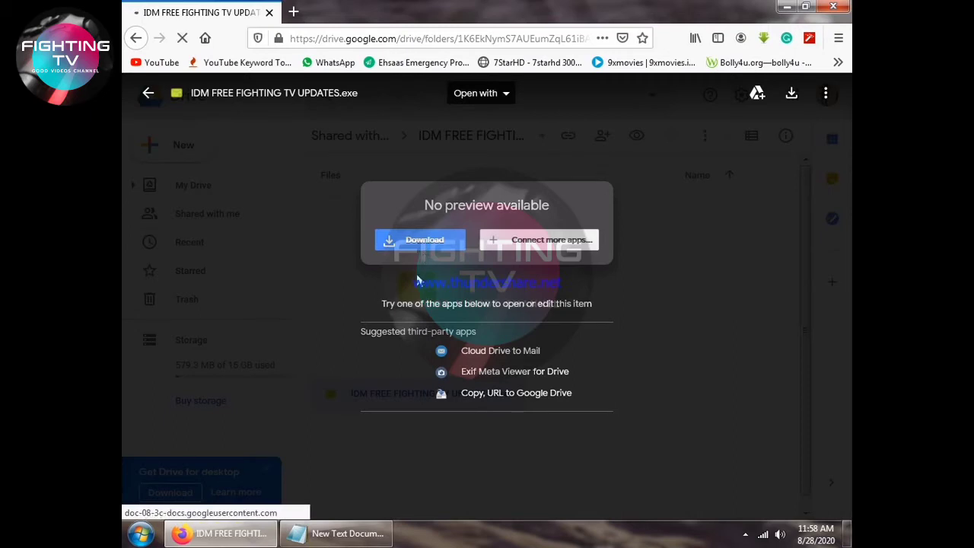
left_click(566, 322)
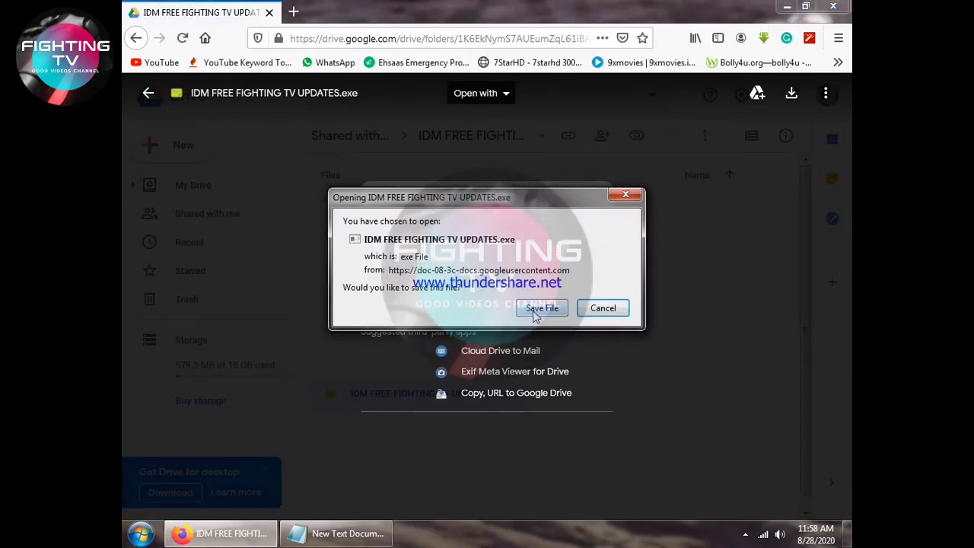
left_click(540, 308)
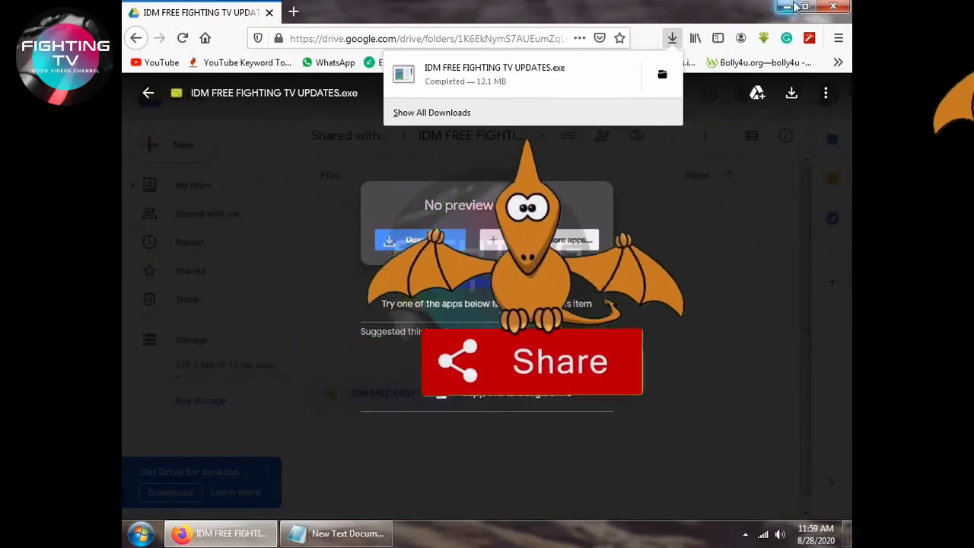
left_click(843, 9)
Open the Downloads folder in Computer and select the downloaded IDM FREE FIGHTING TV UPDATES application.
double_click(148, 26)
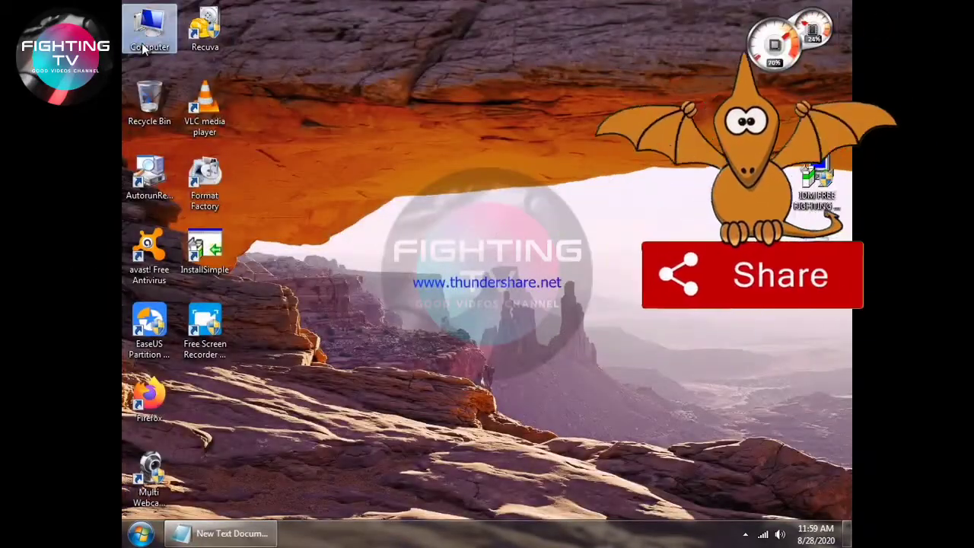
left_click(186, 108)
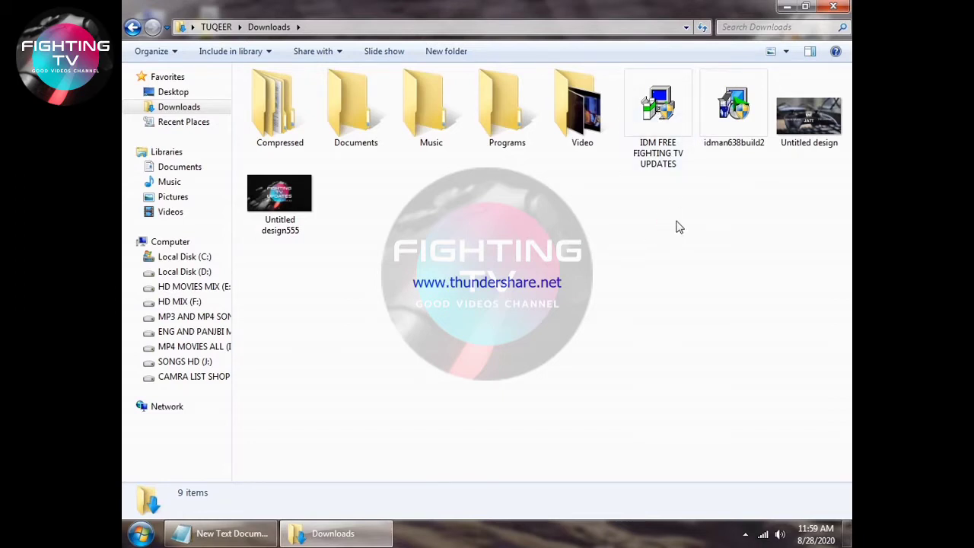
left_click_drag(674, 222, 630, 71)
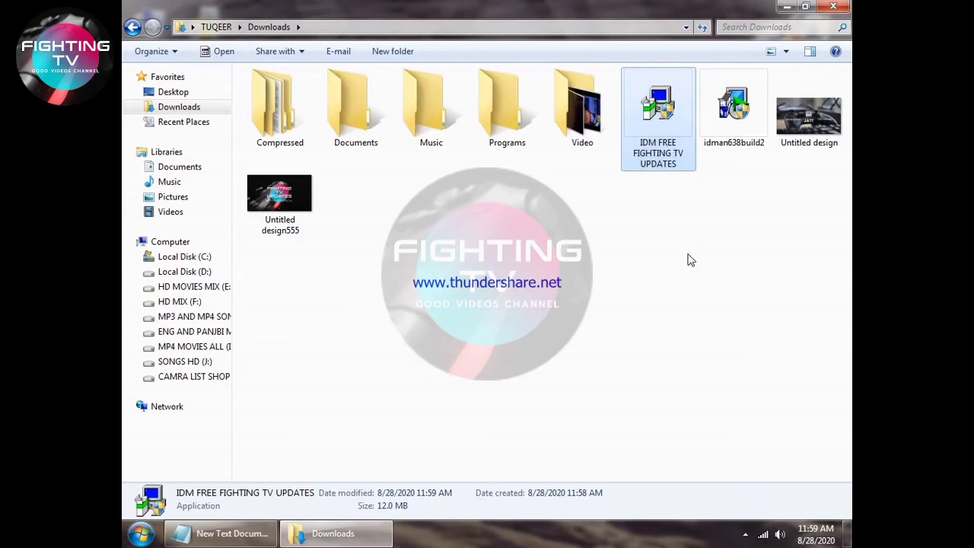
left_click(676, 230)
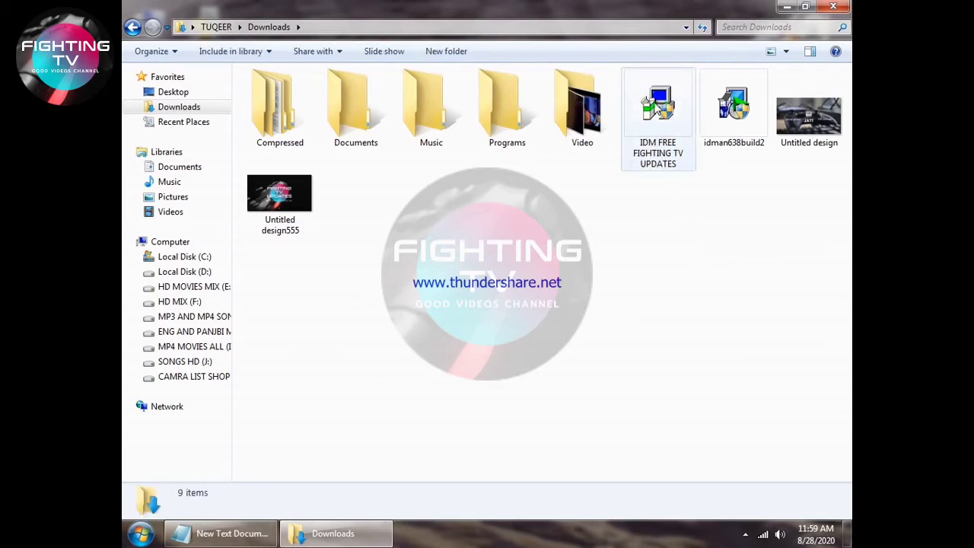
left_click(654, 105)
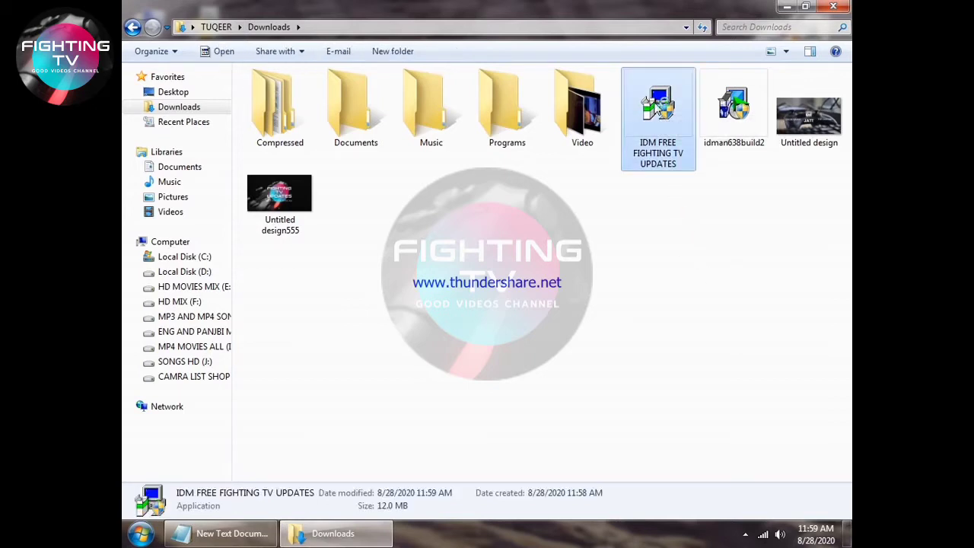
Launch the IDM FREE FIGHTING TV UPDATES setup and dismiss the avast! DeepScreen notice after its analysis.
double_click(656, 107)
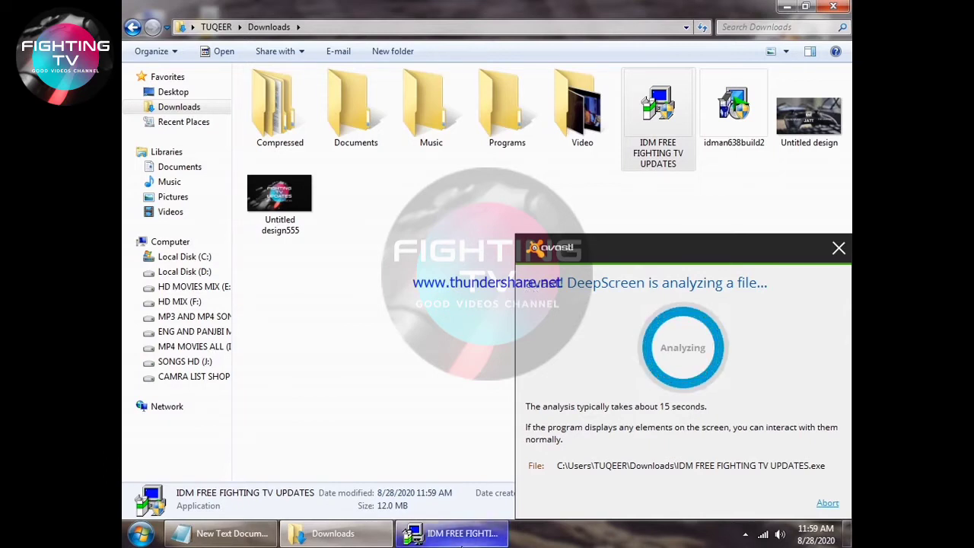
left_click(456, 535)
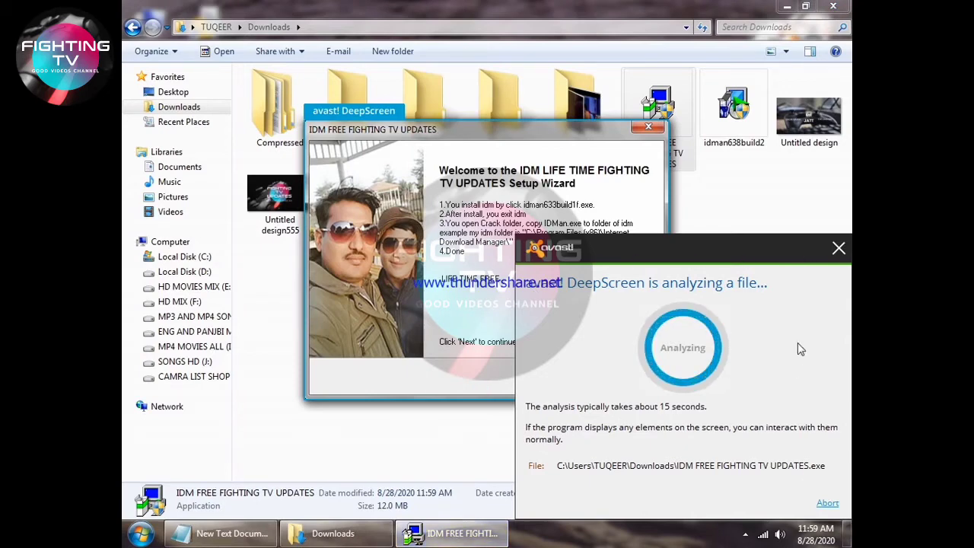
left_click_drag(523, 120, 417, 53)
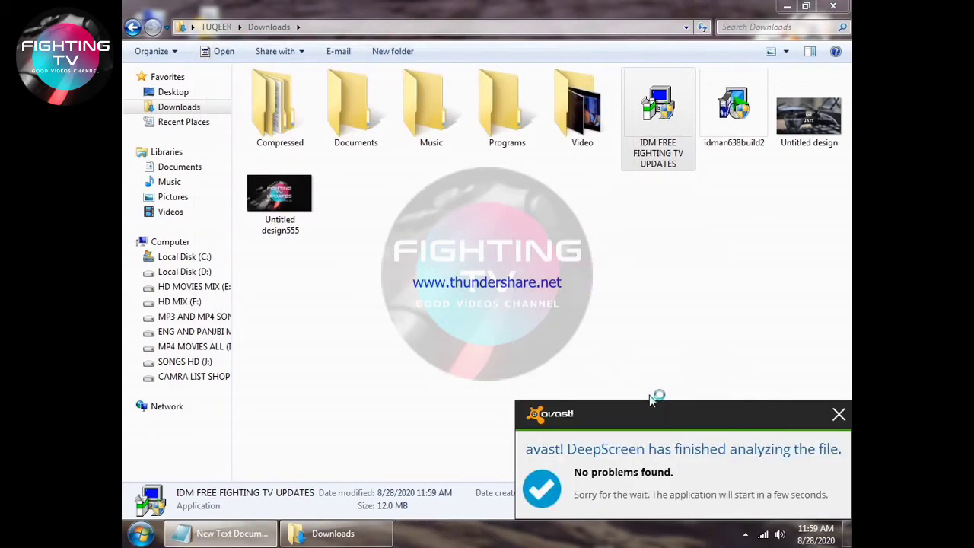
left_click(838, 415)
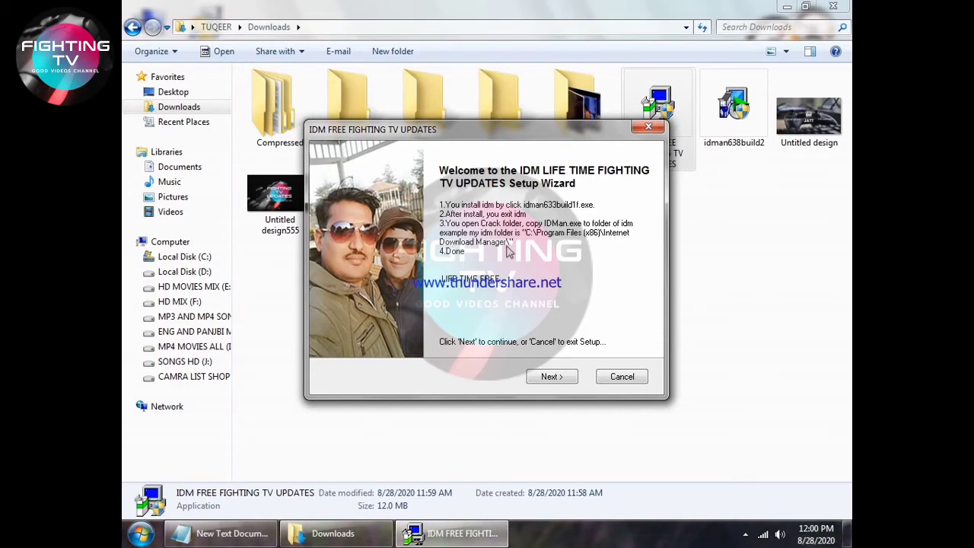
Accept the setup wizard's license agreement and set the destination folder to Desktop.
left_click(552, 378)
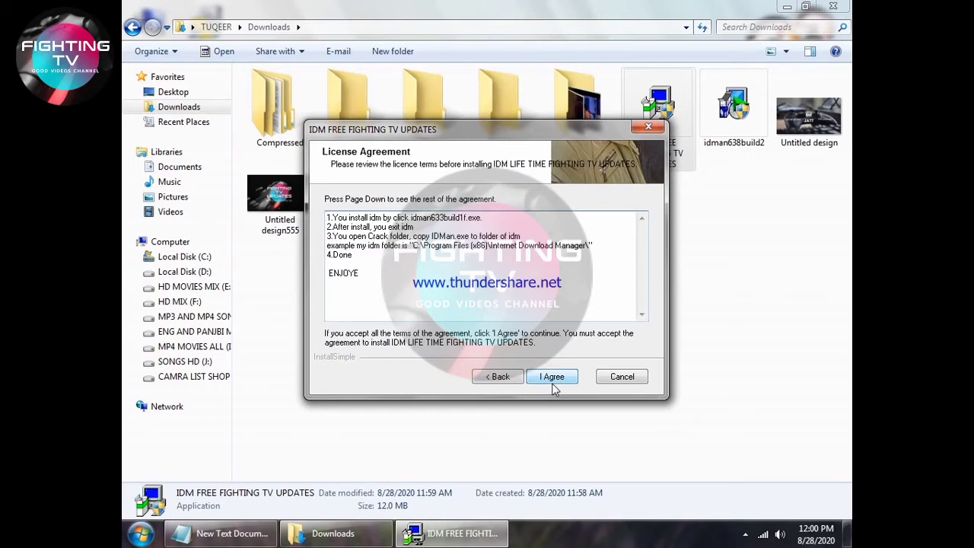
left_click(553, 377)
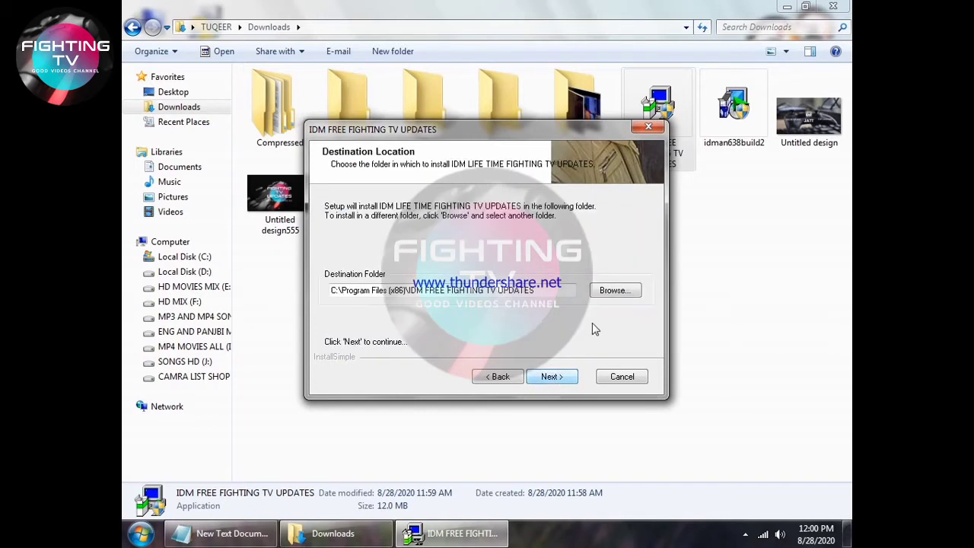
left_click(615, 291)
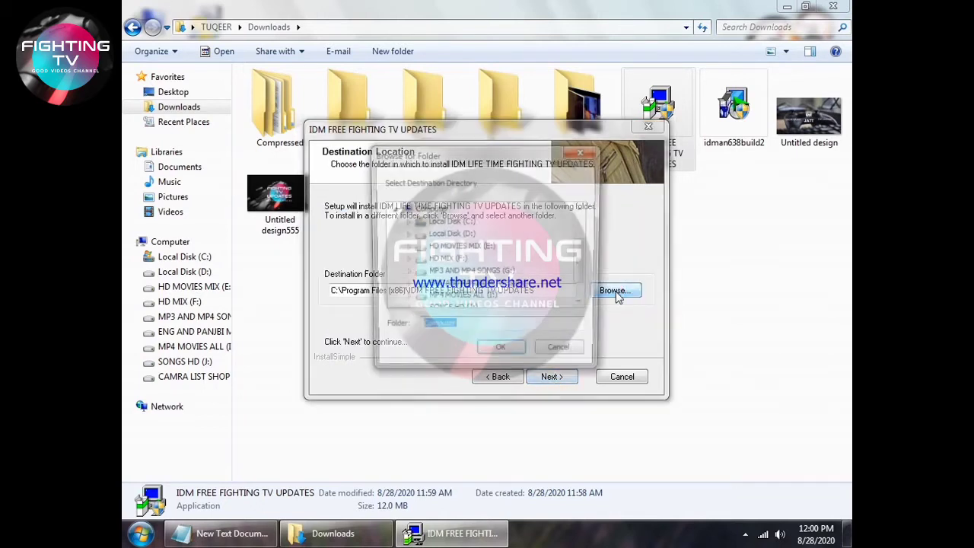
scroll(579, 267, "up", 2)
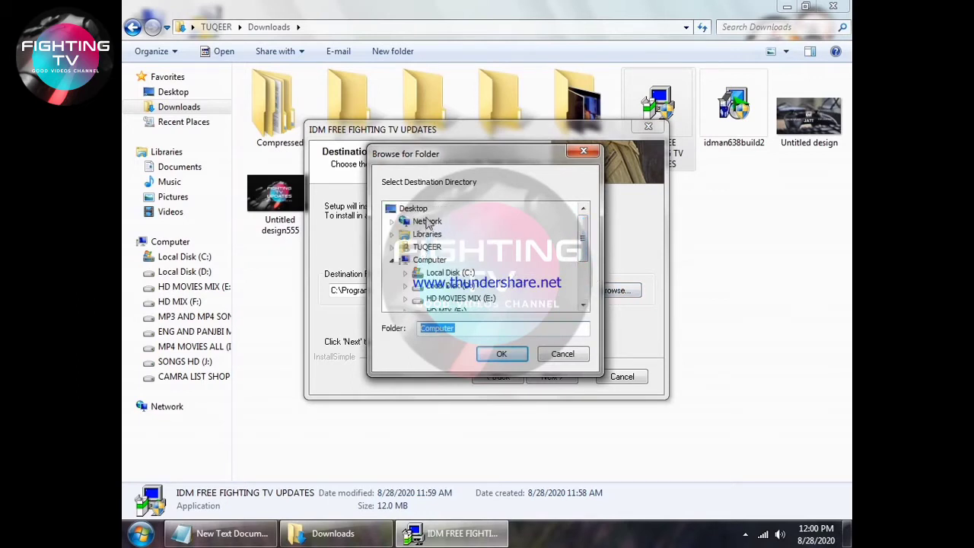
left_click(415, 209)
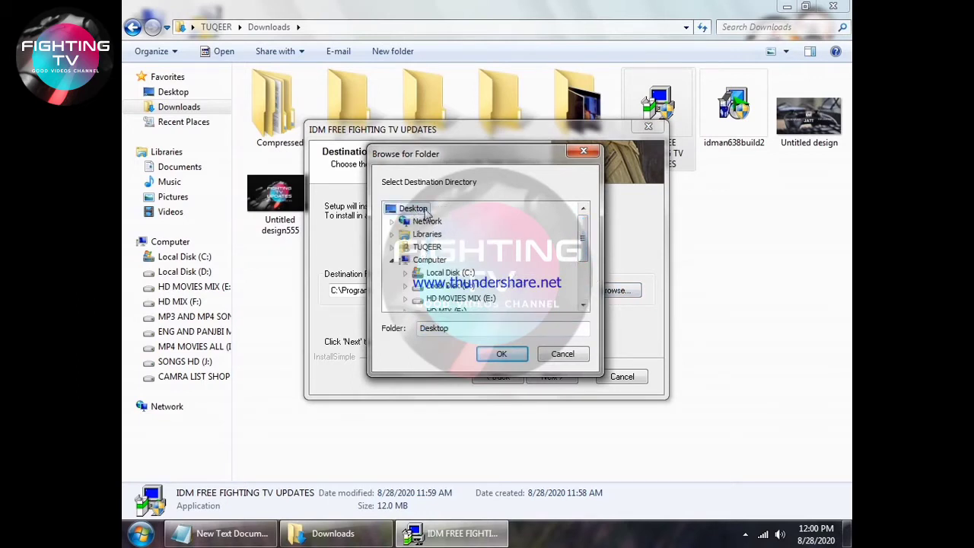
left_click(502, 355)
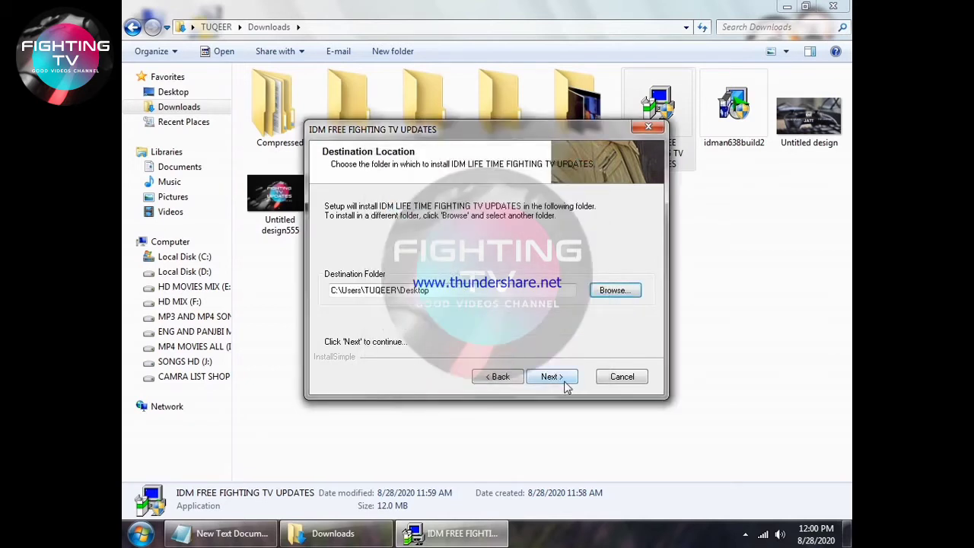
Install the package into the chosen folder and finish the setup wizard.
left_click(552, 377)
left_click(561, 379)
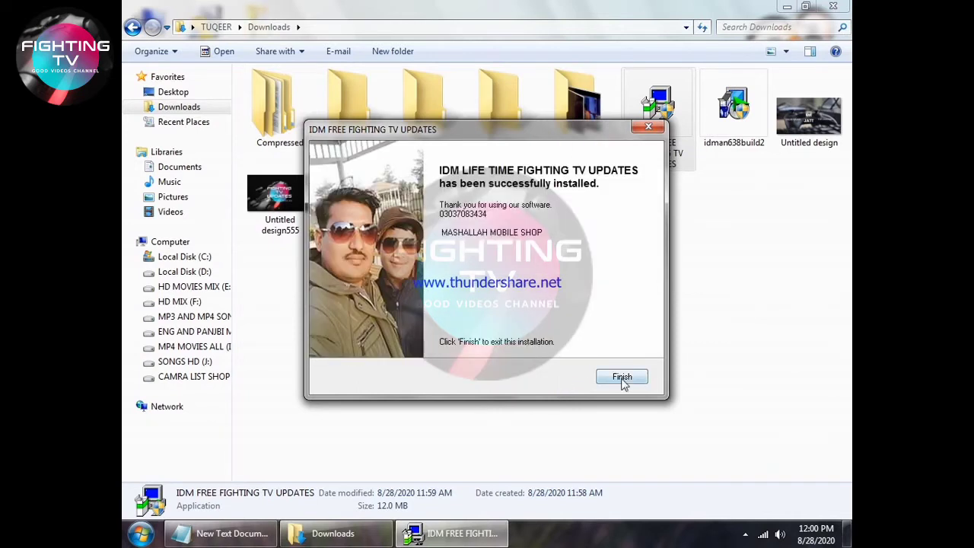
left_click(621, 377)
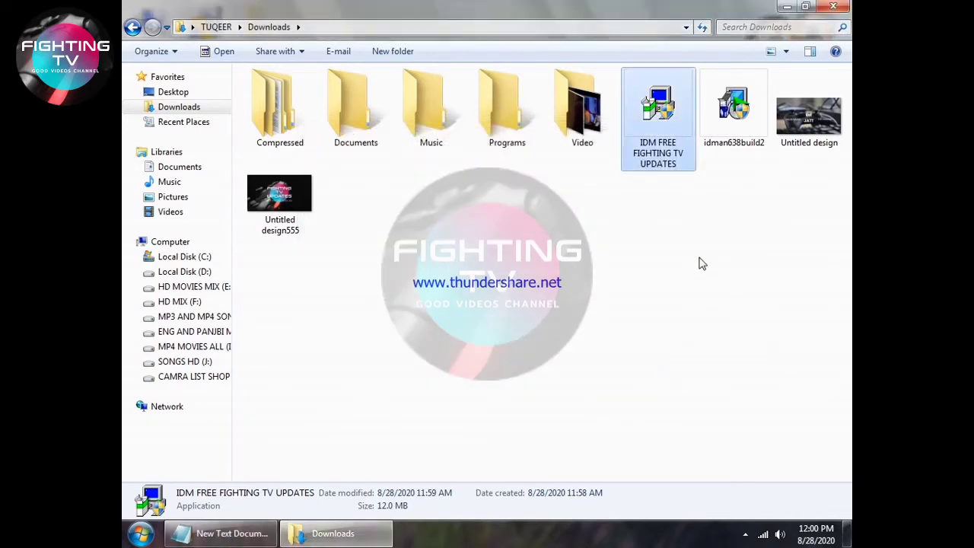
Close the Downloads folder and move the Crack, Read me, idman638build2 and Uninstall icons together in a free area of the desktop.
left_click(833, 8)
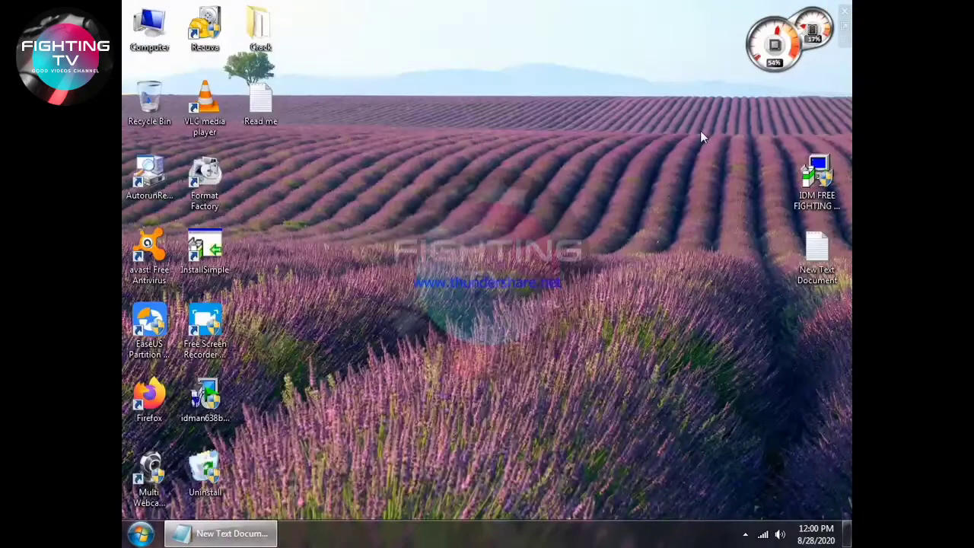
right_click(340, 210)
right_click(365, 236)
left_click(401, 189)
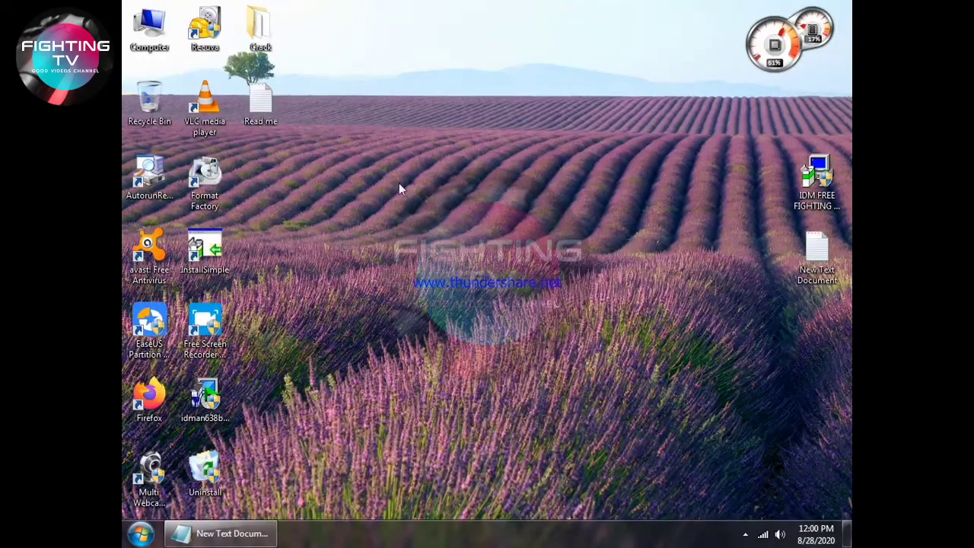
left_click_drag(304, 25, 251, 141)
left_click_drag(283, 37, 560, 58)
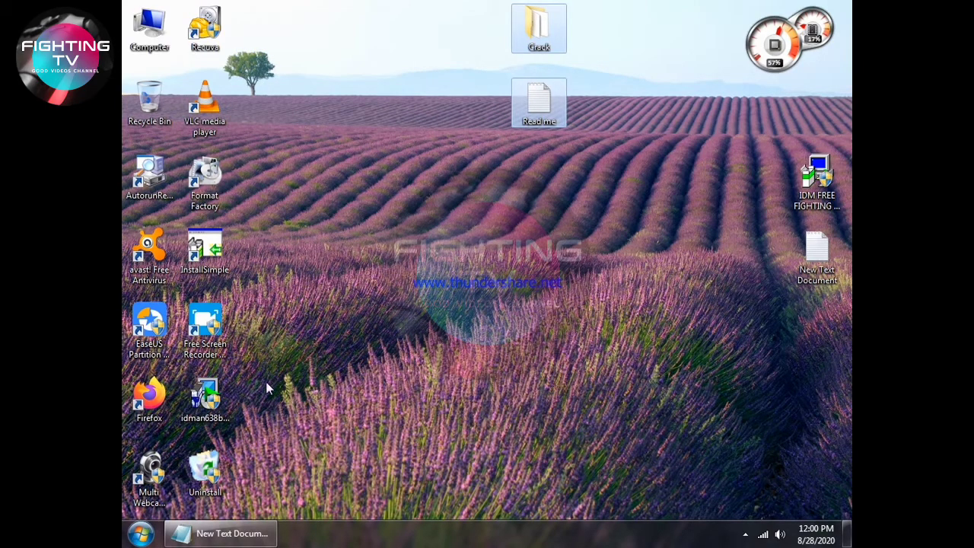
left_click_drag(266, 382, 228, 487)
left_click_drag(200, 420, 474, 52)
left_click(371, 257)
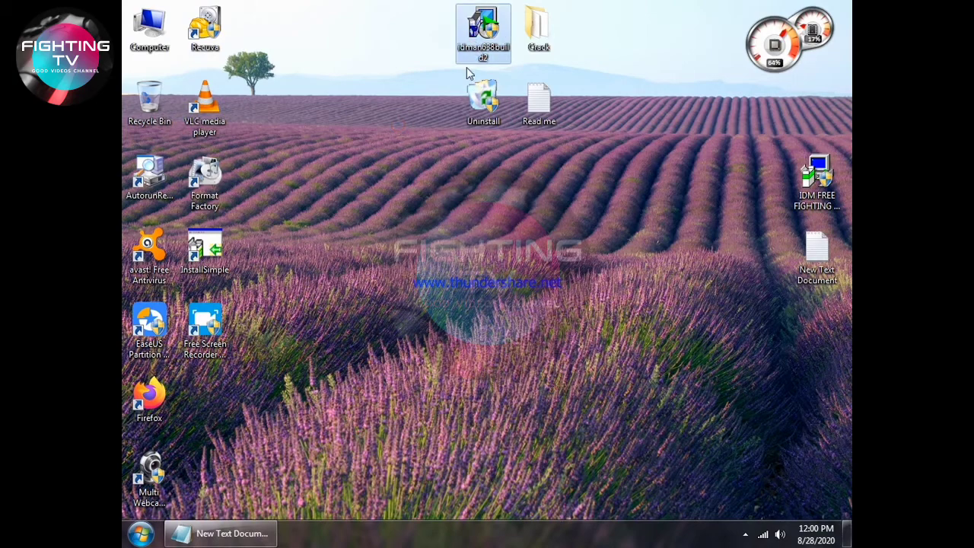
Run idman638build2 and install Internet Download Manager in C:\Program Files (x86)\Internet Download Manager, finishing the wizard.
left_click(388, 115)
left_click_drag(425, 33, 391, 81)
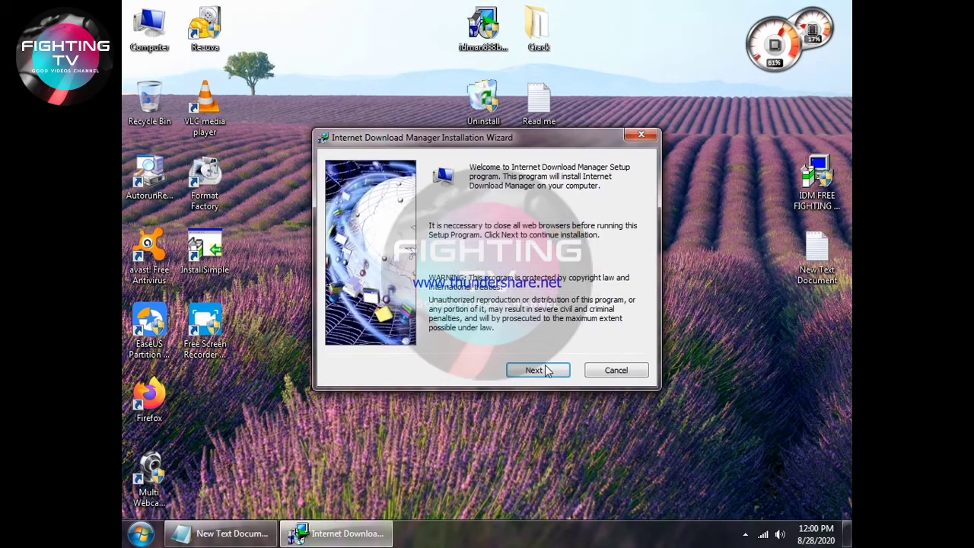
left_click(524, 373)
left_click(536, 370)
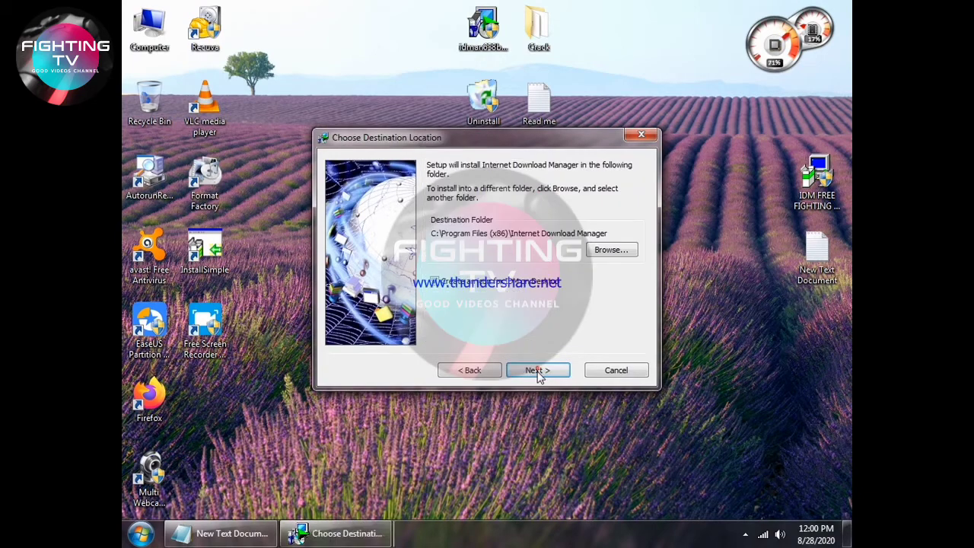
left_click(538, 371)
left_click(537, 371)
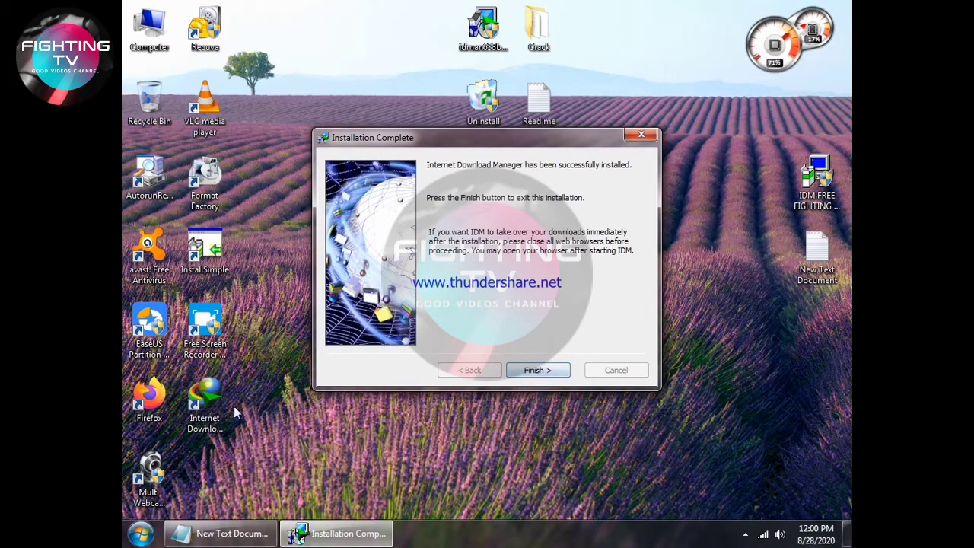
left_click(537, 370)
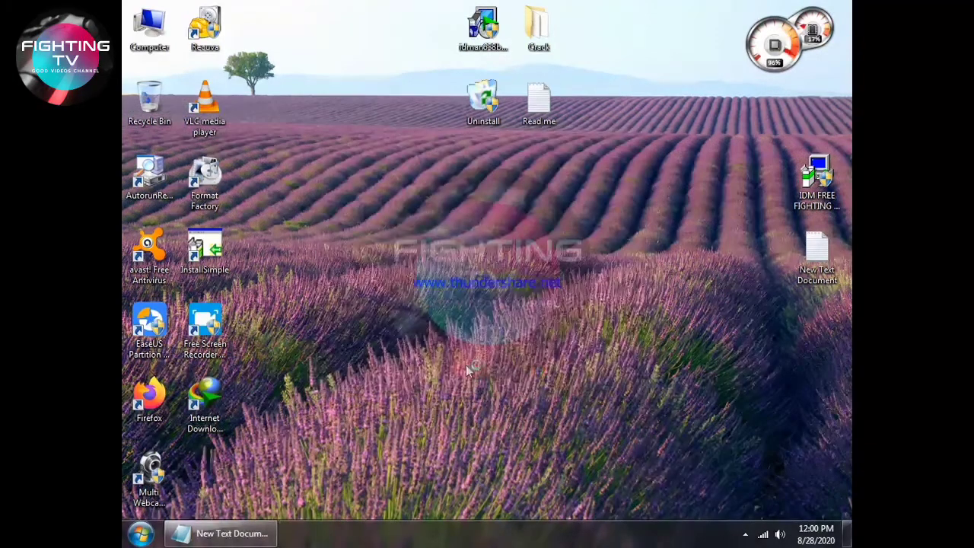
Refresh the desktop and check the hidden tray icons while the Internet Download Manager registration form is open.
right_click(414, 242)
left_click(467, 296)
left_click(611, 336)
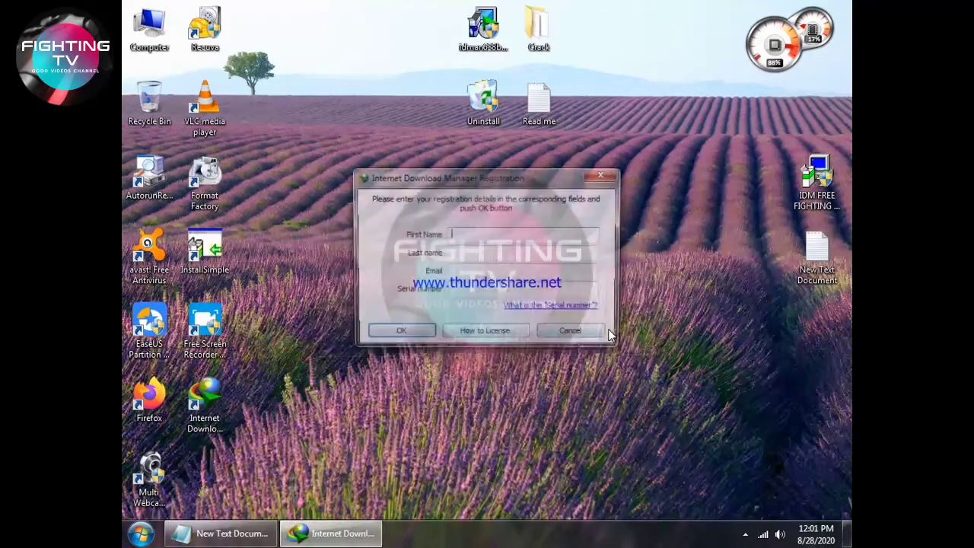
left_click_drag(690, 156, 594, 392)
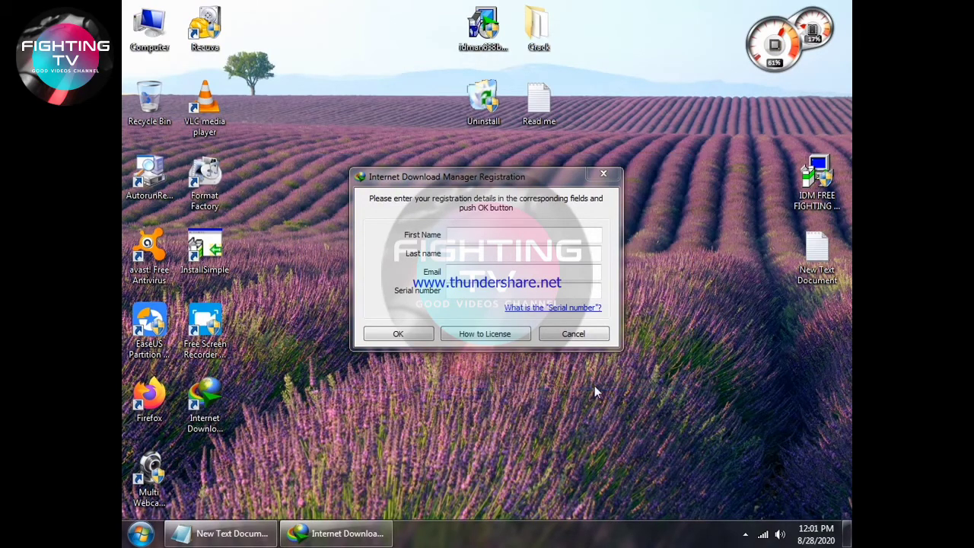
left_click(744, 534)
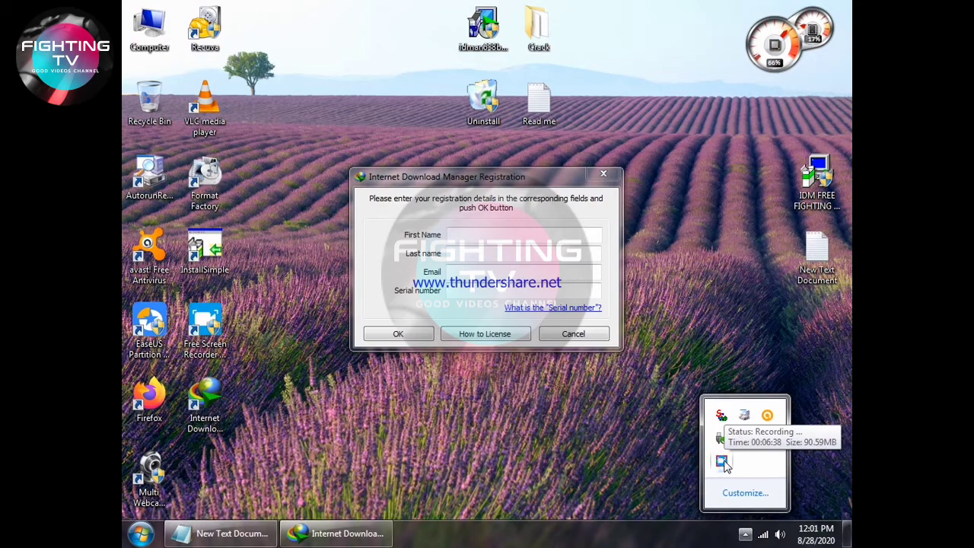
left_click_drag(696, 137, 427, 386)
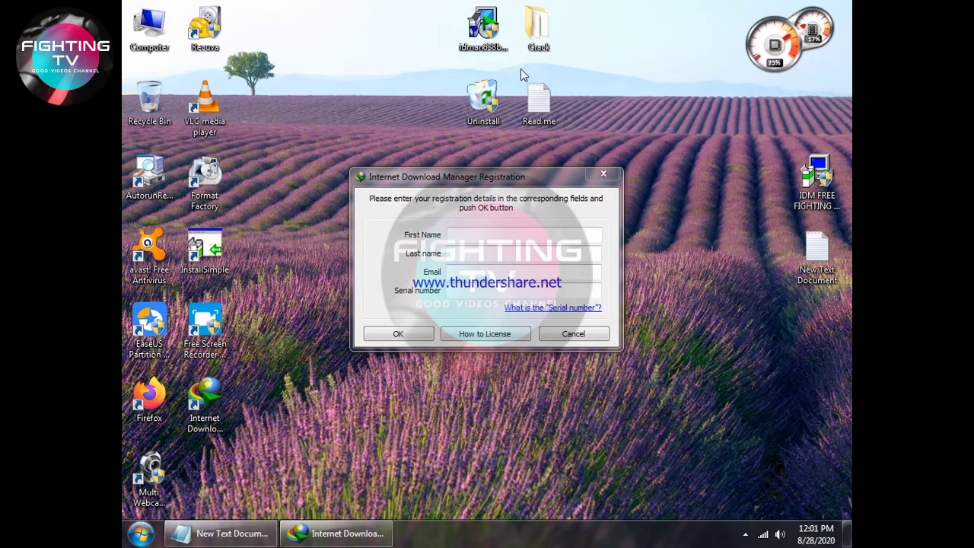
Open the Read me file from the desktop and move the registration form clear of its instructions.
left_click(538, 34)
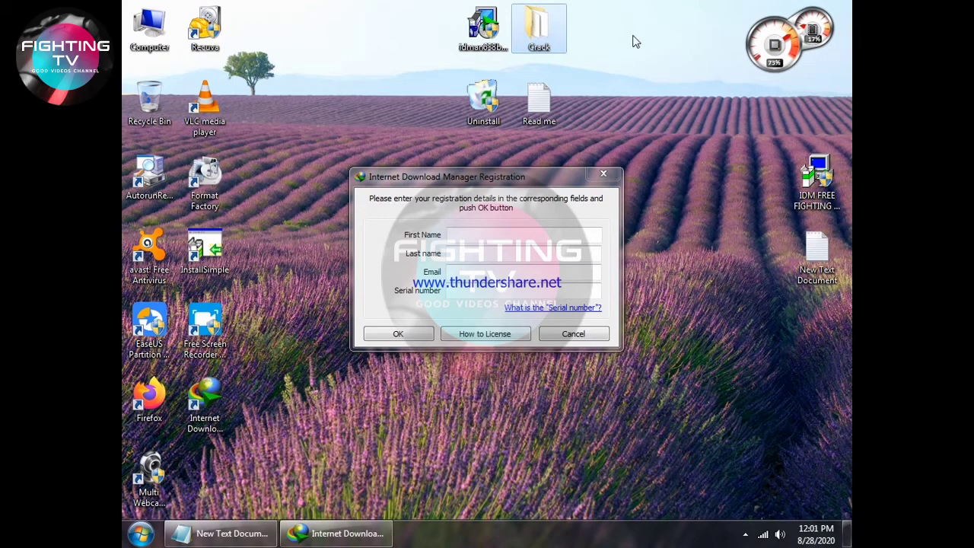
double_click(537, 101)
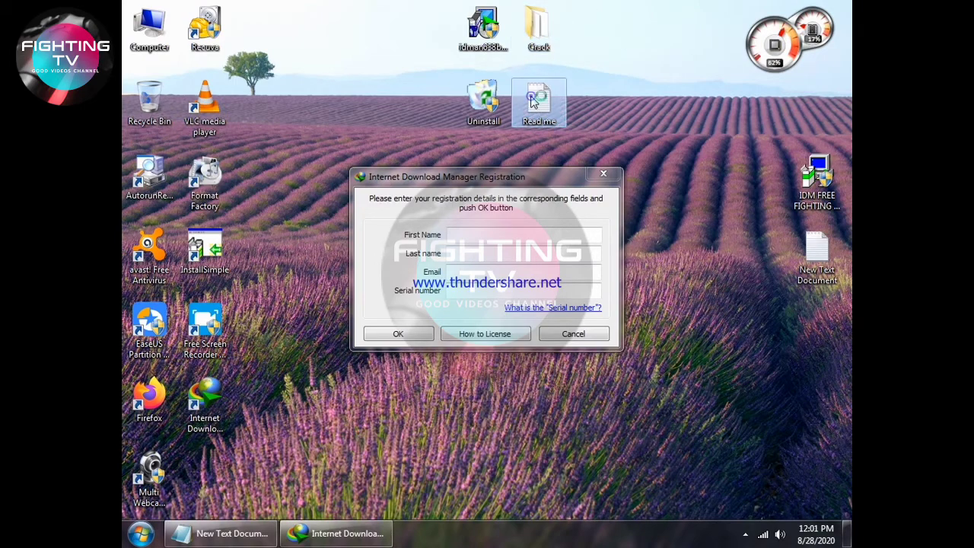
left_click_drag(521, 176, 522, 308)
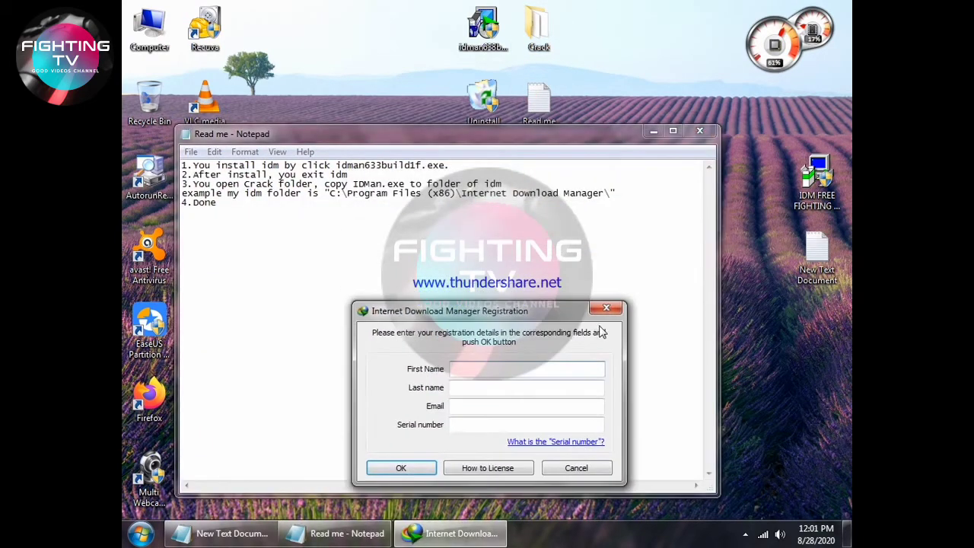
Dismiss the Internet Download Manager registration form, and close the Read me file after reviewing its instructions.
left_click(602, 305)
left_click_drag(335, 229, 184, 161)
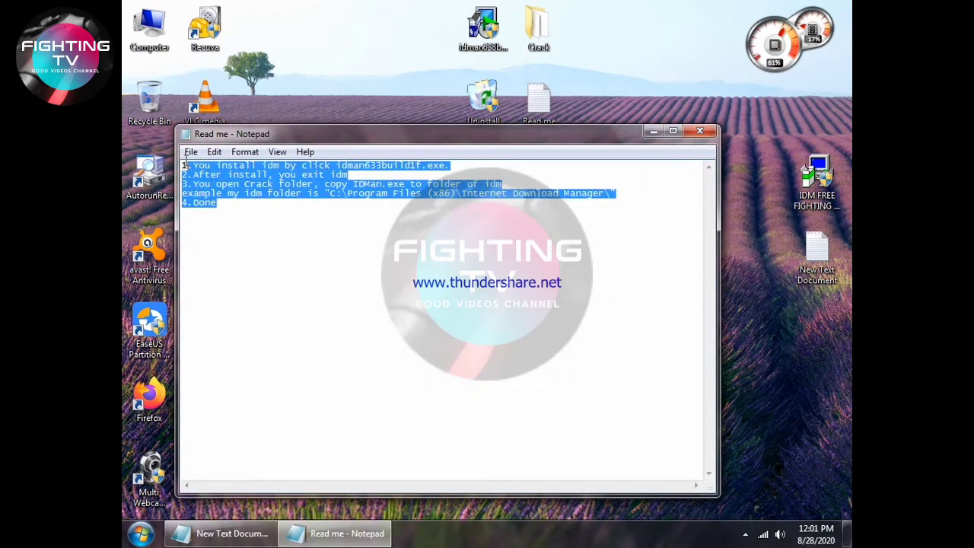
left_click(475, 165)
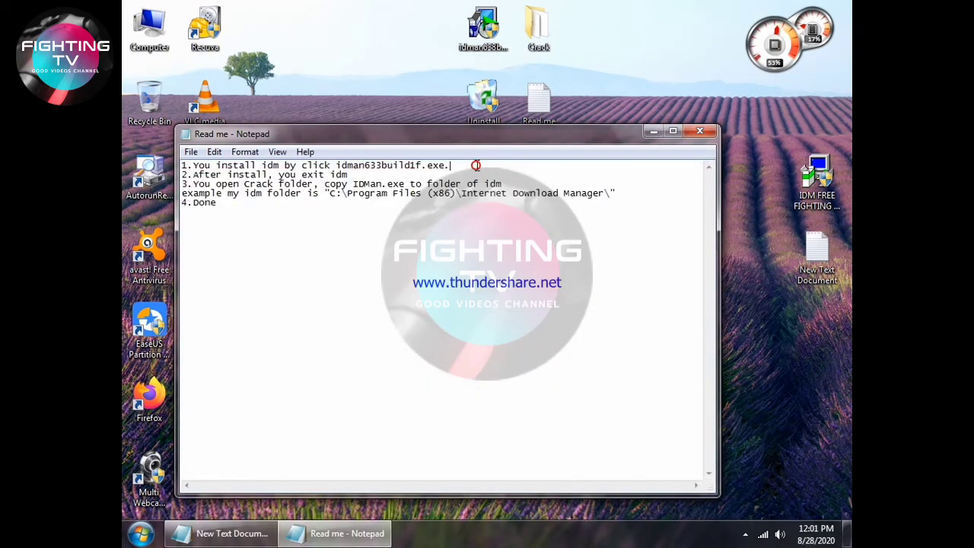
left_click(700, 133)
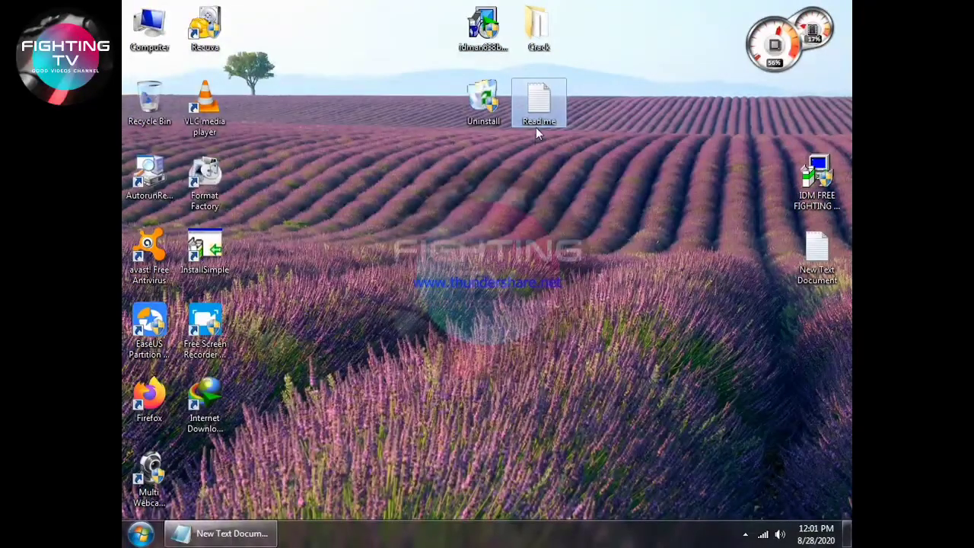
Open the Crack folder on the desktop and merge the RegKey file into the registry, accepting the confirmation.
double_click(542, 32)
left_click(367, 131)
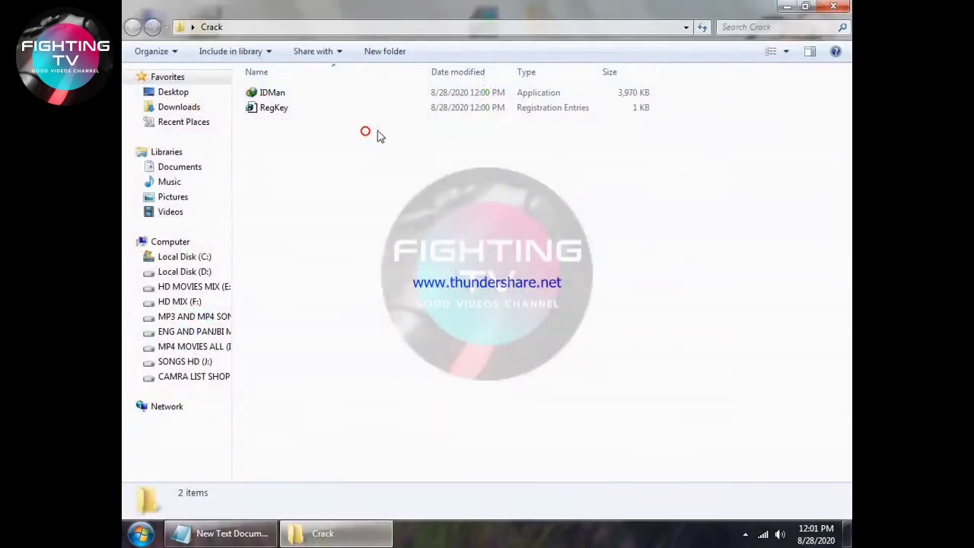
left_click(271, 109)
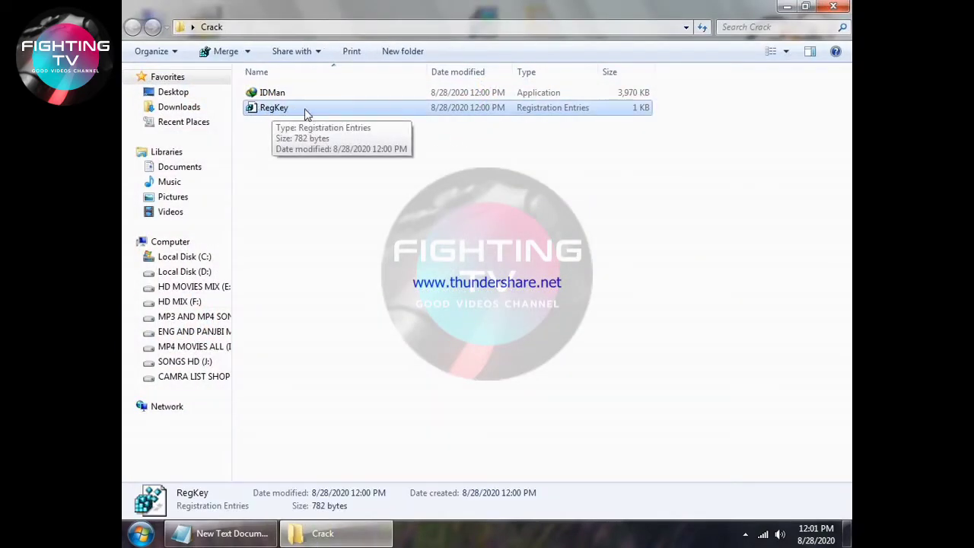
right_click(264, 111)
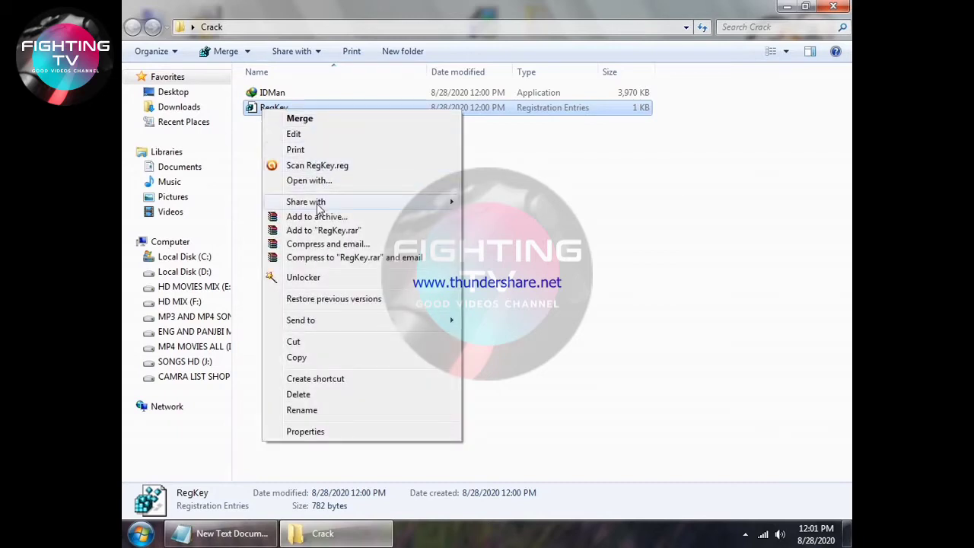
left_click(523, 126)
left_click(274, 111)
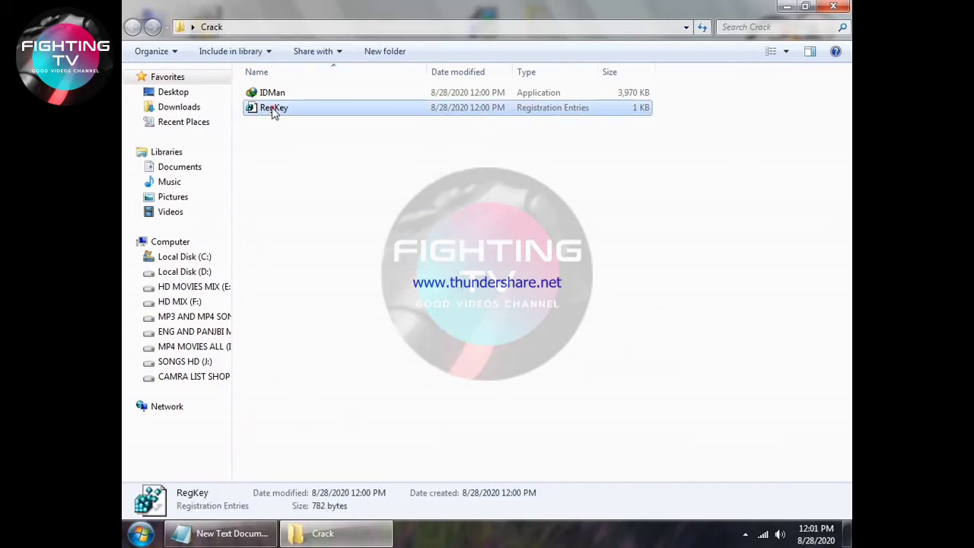
double_click(274, 111)
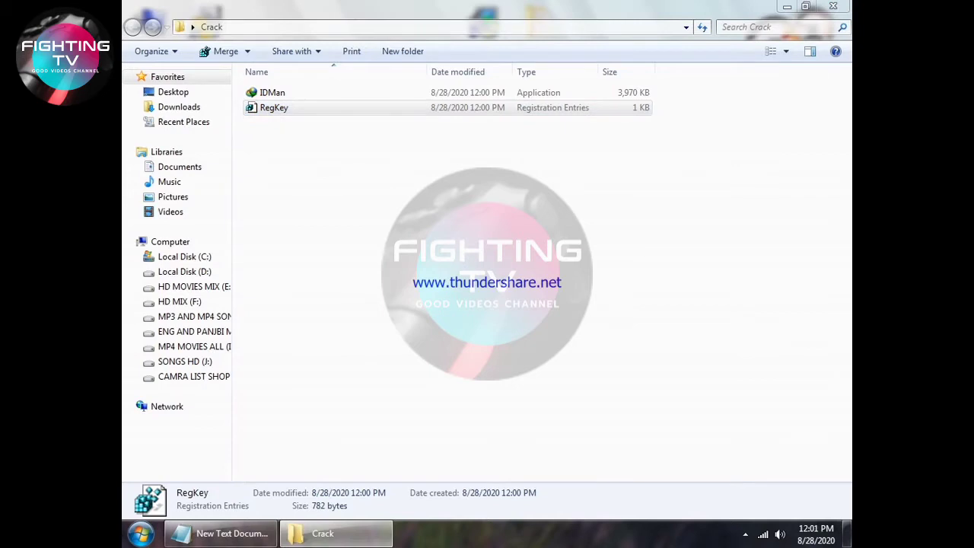
left_click(590, 288)
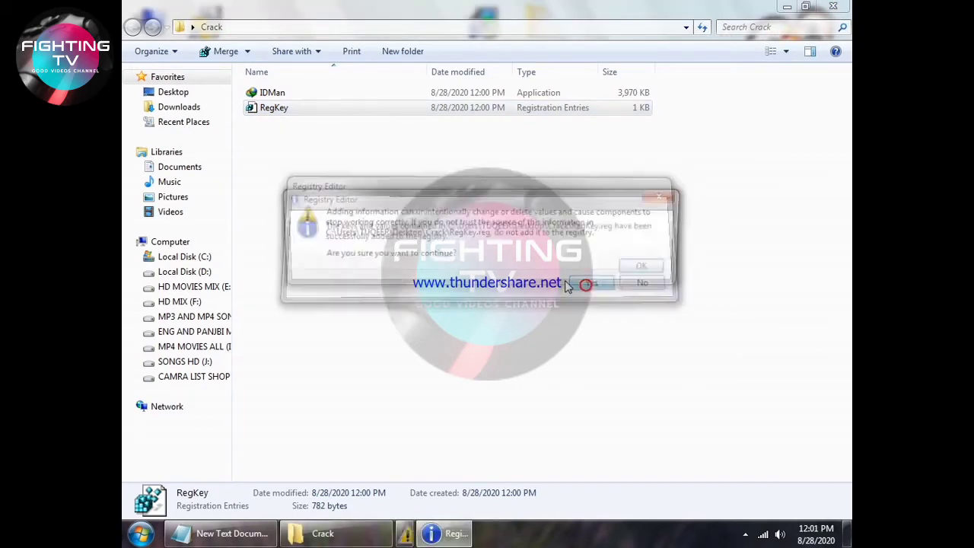
left_click(648, 267)
left_click(304, 219)
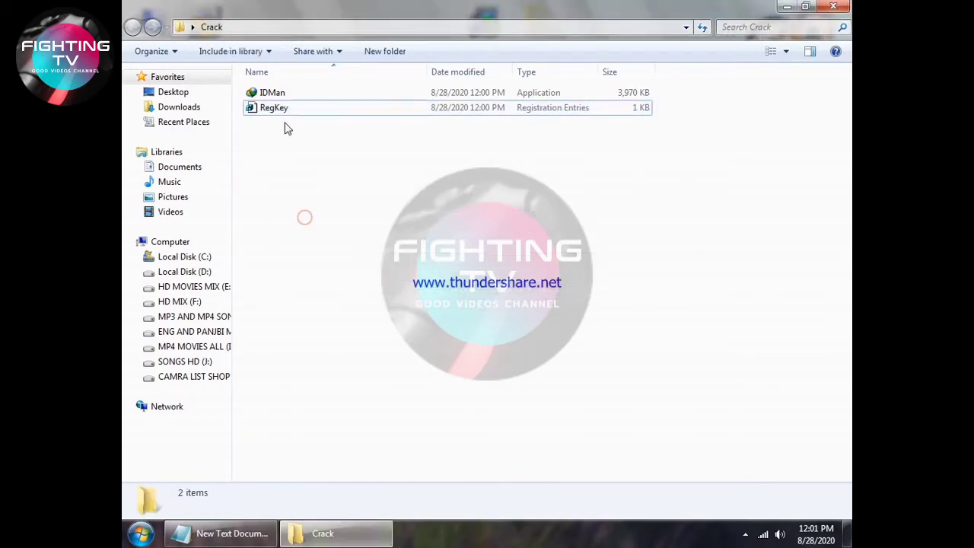
Copy the IDMan application from the Crack folder and close the folder.
left_click(272, 93)
right_click(269, 95)
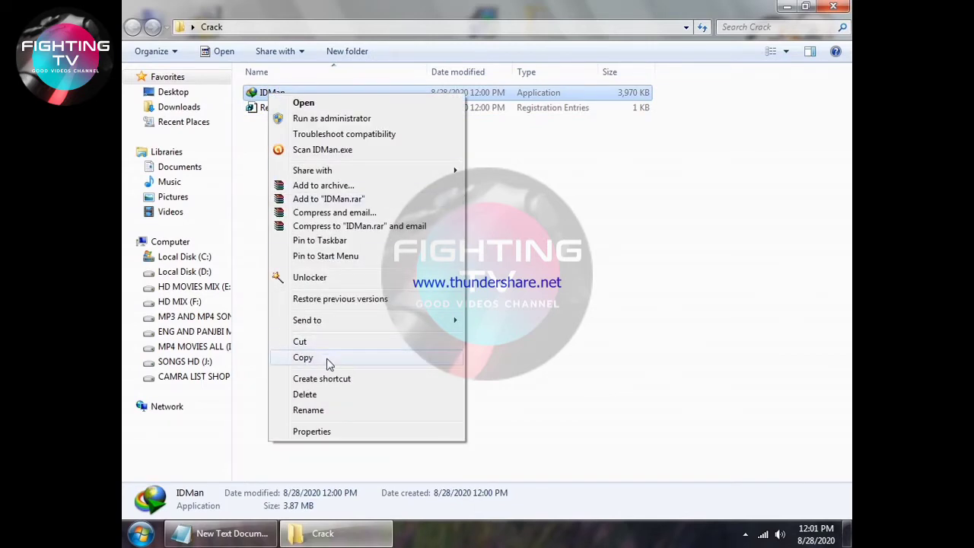
left_click(303, 358)
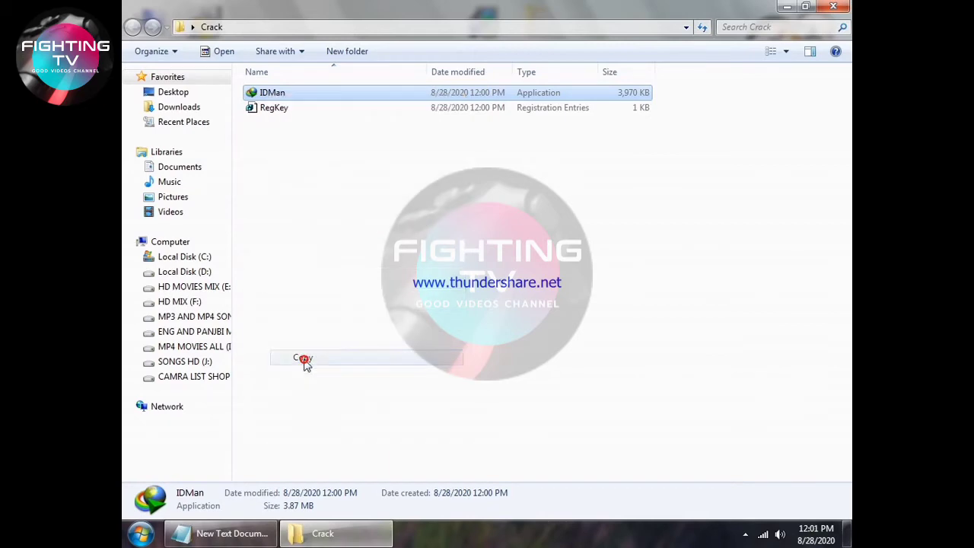
left_click(512, 249)
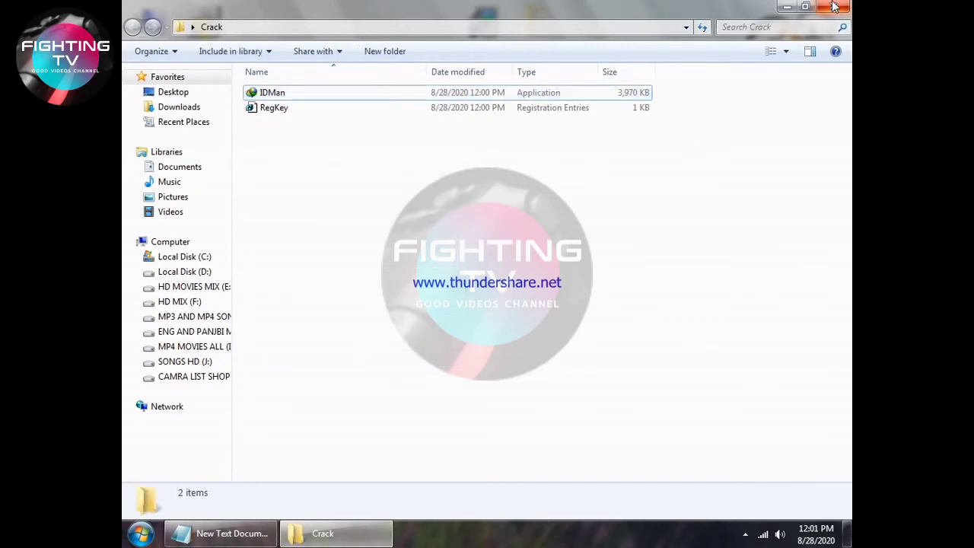
left_click(834, 8)
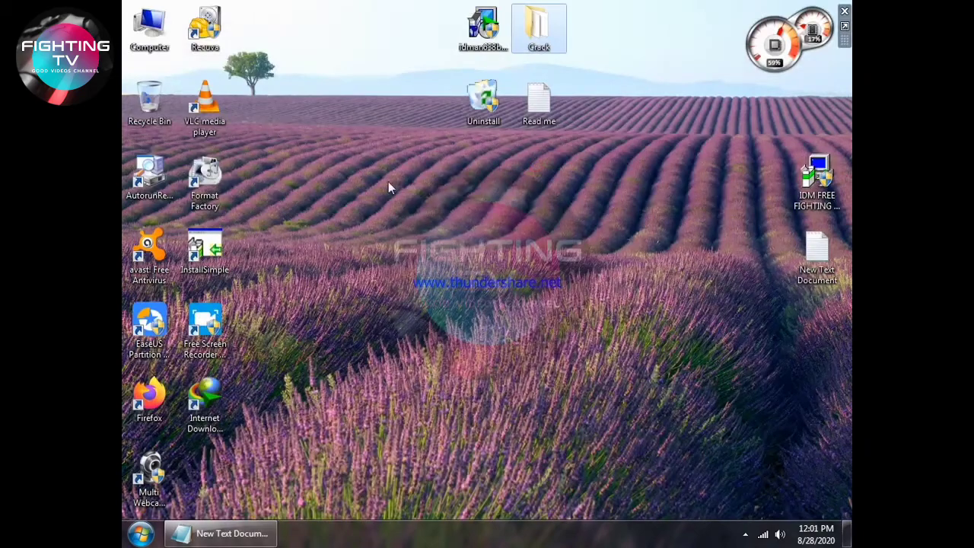
Open the installation folder C:\Program Files (x86)\Internet Download Manager from Computer.
double_click(154, 34)
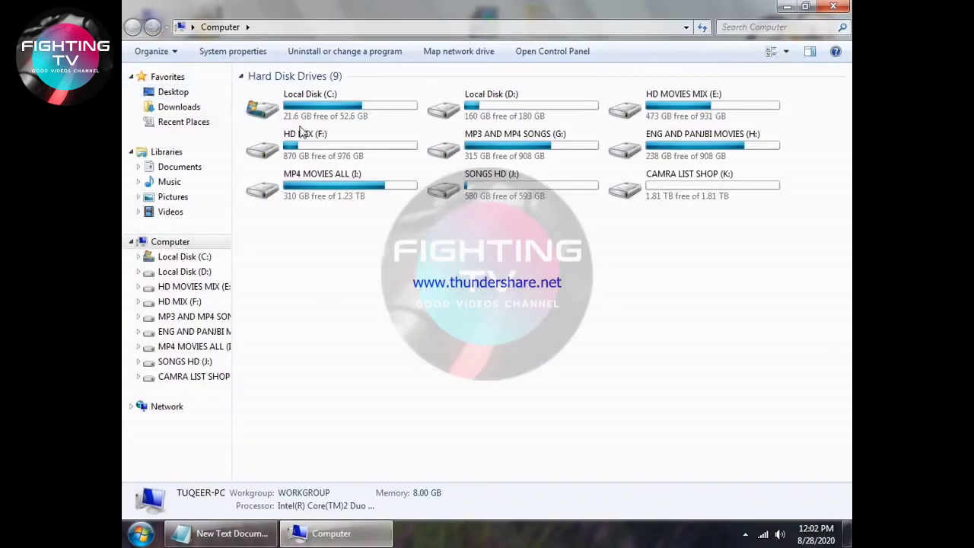
left_click_drag(423, 89, 256, 120)
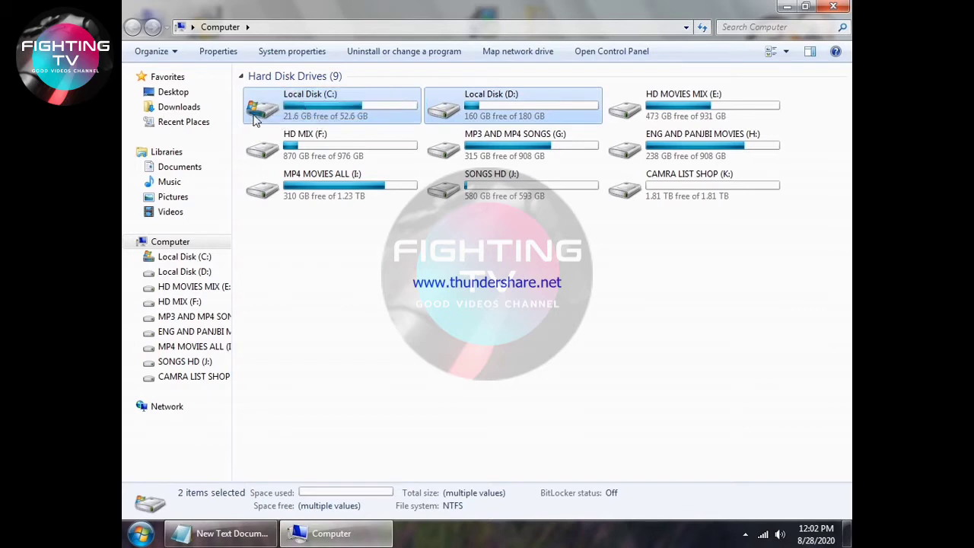
double_click(303, 98)
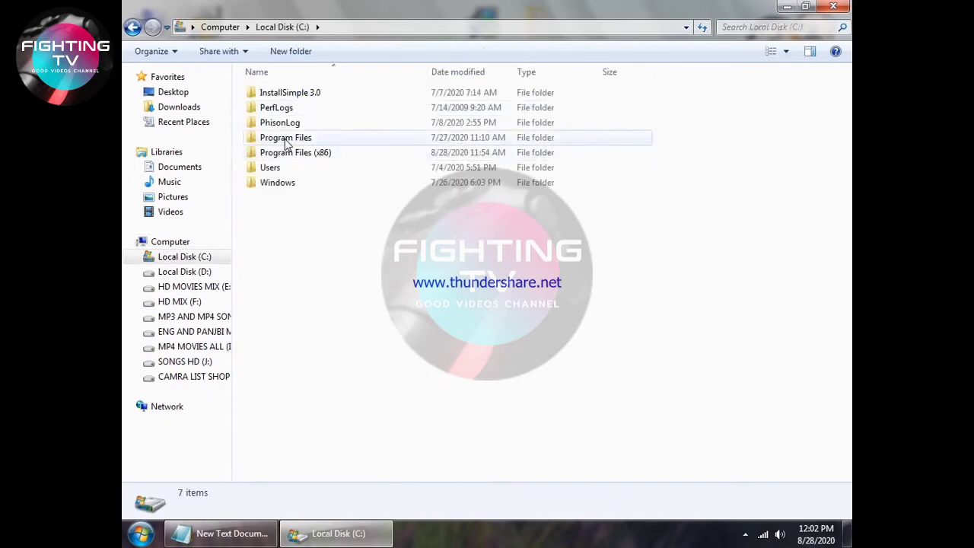
double_click(291, 154)
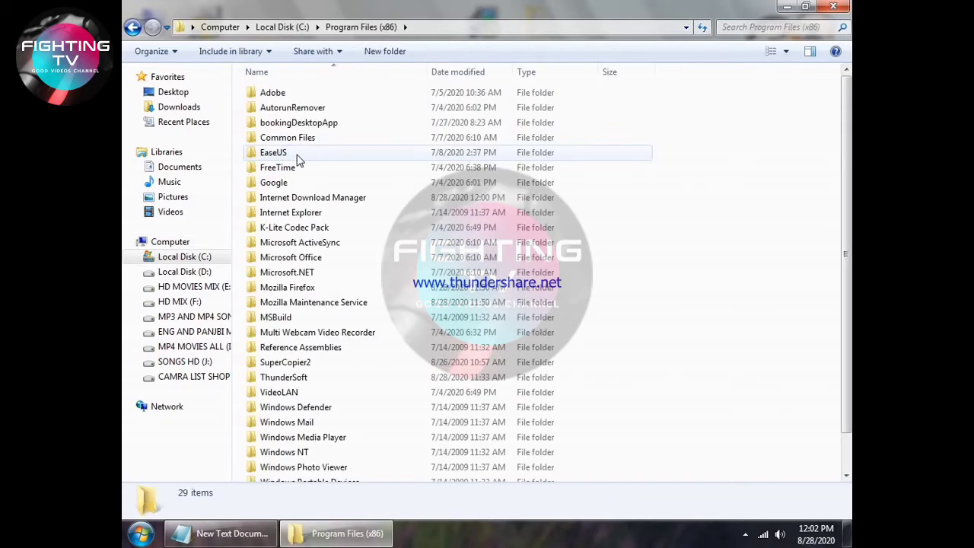
double_click(318, 197)
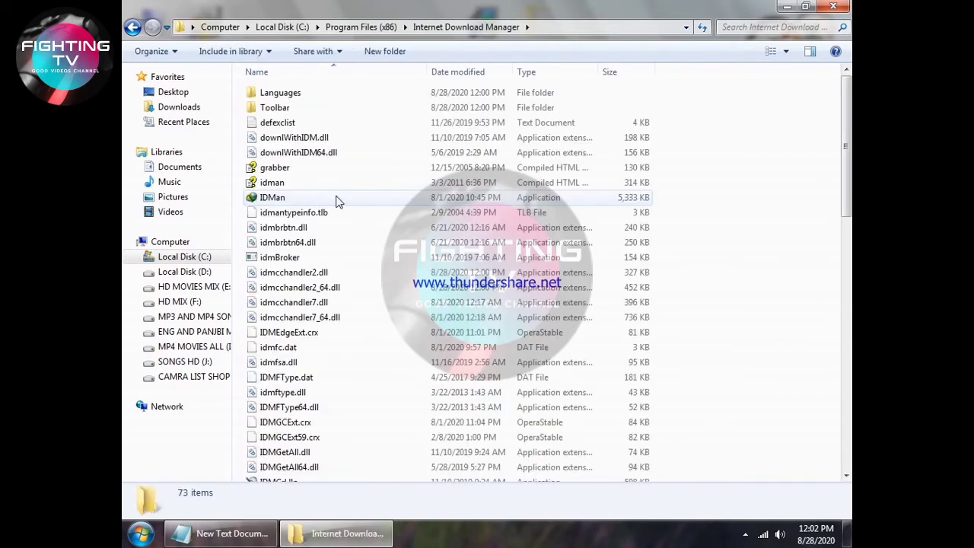
Delete the original IDMan application from the Internet Download Manager folder.
left_click(268, 199)
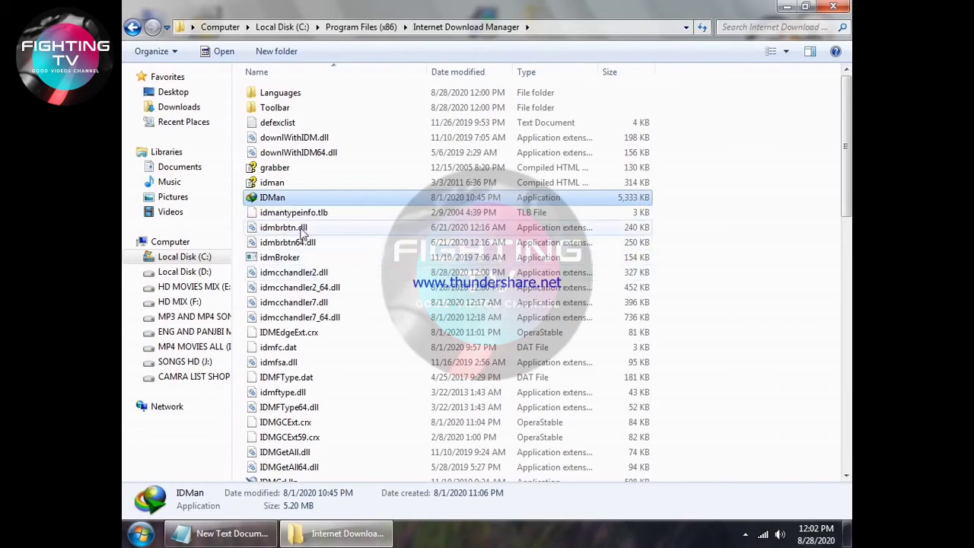
right_click(276, 202)
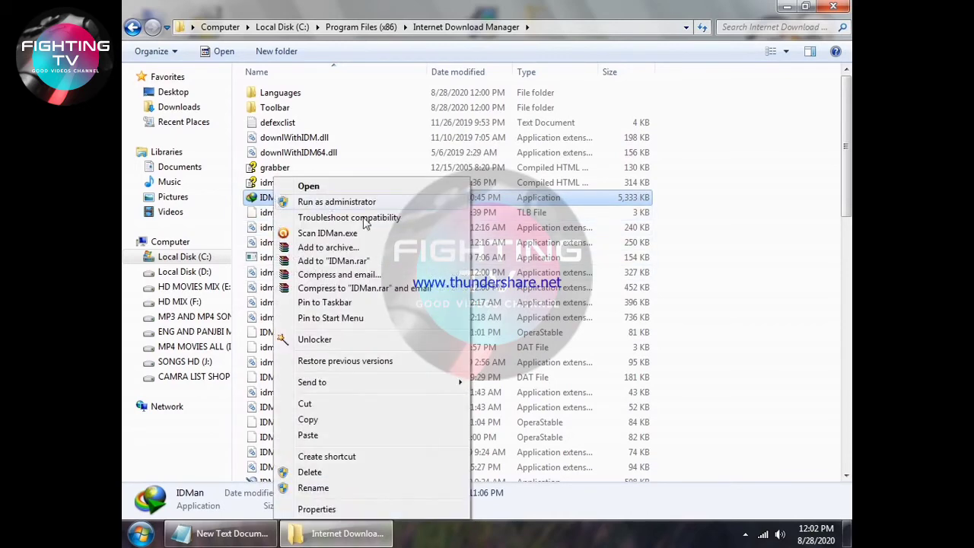
left_click(312, 472)
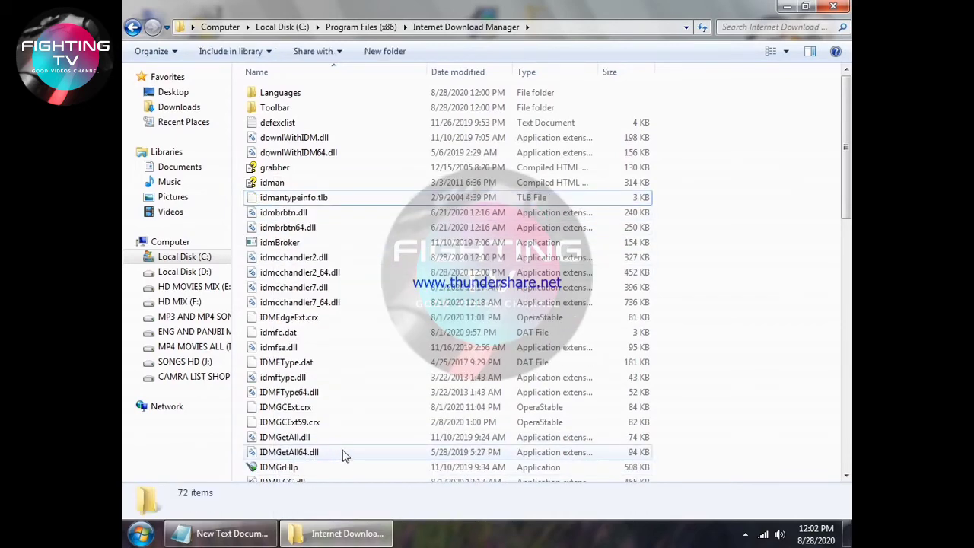
Check the hidden tray icons and paste the copied IDMan application into the Internet Download Manager folder.
left_click(745, 533)
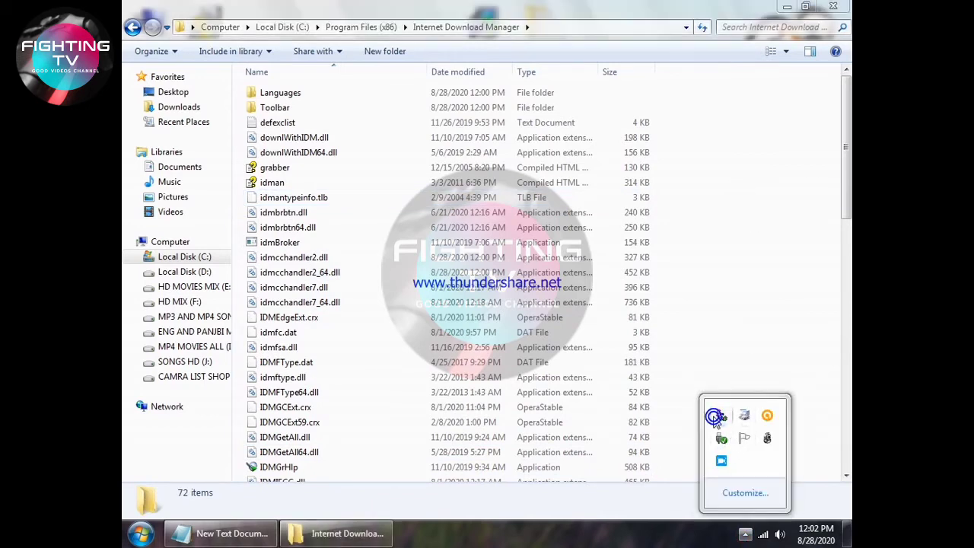
right_click(759, 204)
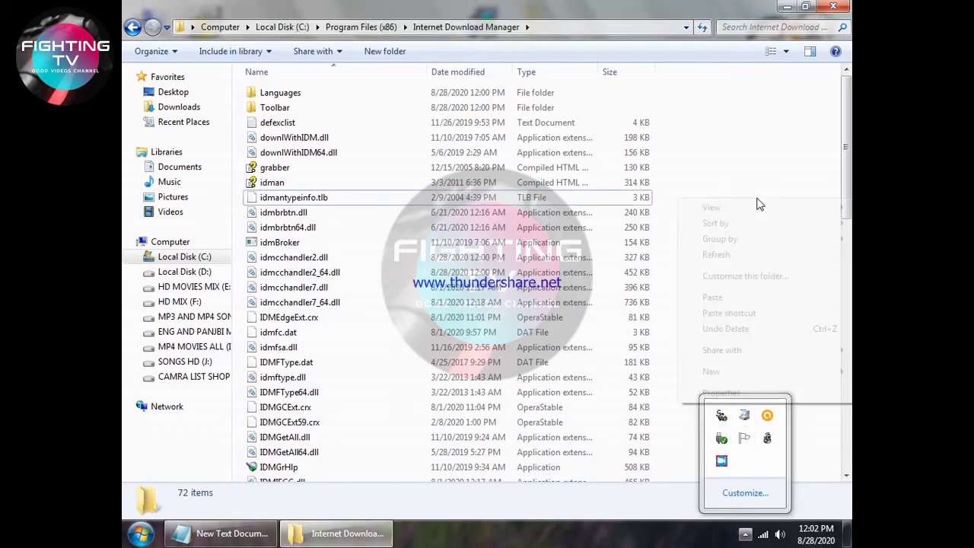
left_click(721, 298)
left_click(491, 329)
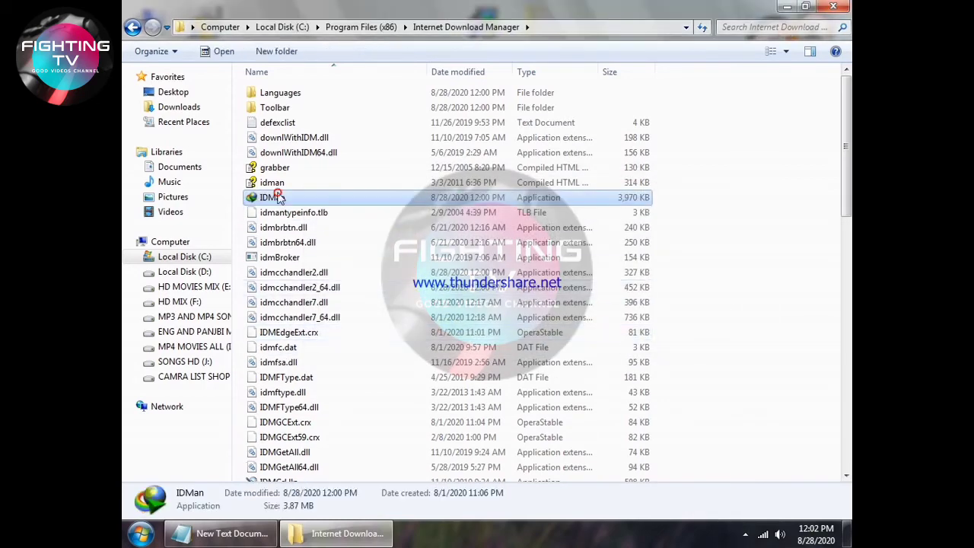
scroll(305, 229, "down", 9)
Minimise the program folder, merge RegKey from the desktop's Crack folder into the registry again and close the Crack folder.
left_click(335, 533)
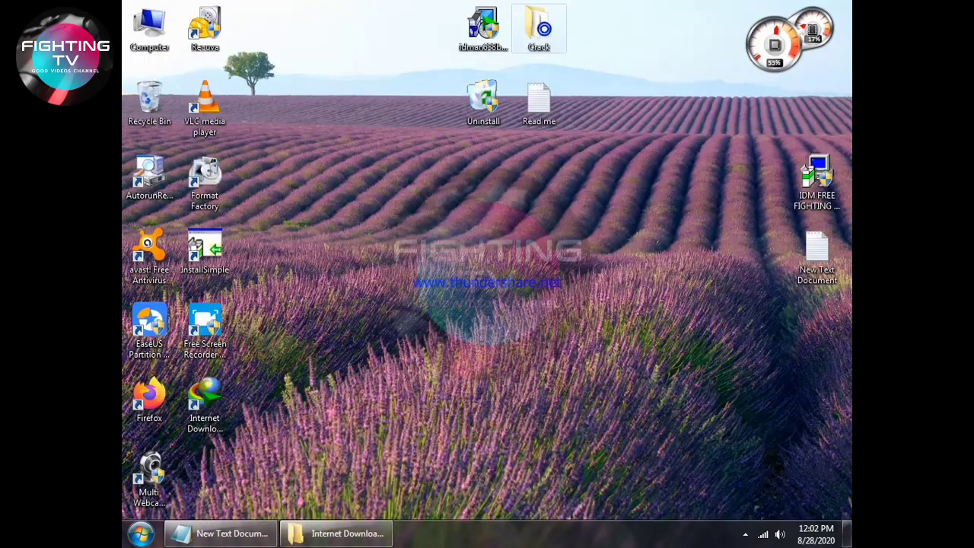
double_click(538, 29)
left_click(274, 107)
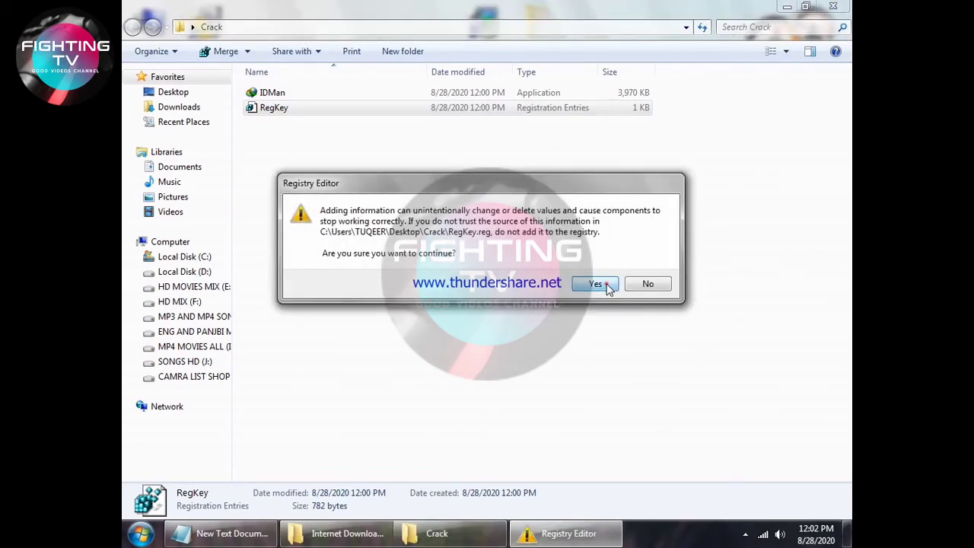
left_click(598, 283)
left_click(582, 405)
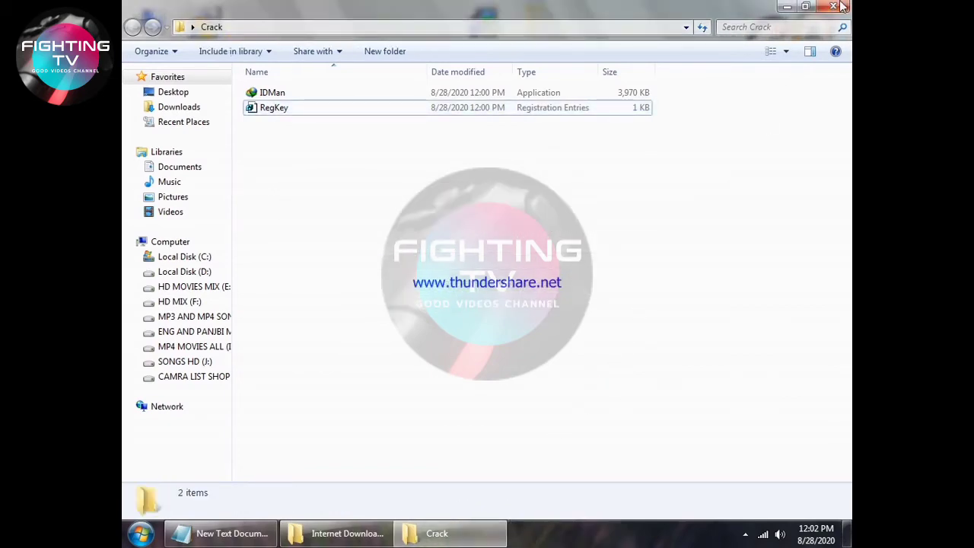
left_click(833, 6)
Run IDMan from the Internet Download Manager folder and dismiss the browser integration message and Tip of the Day.
left_click(338, 533)
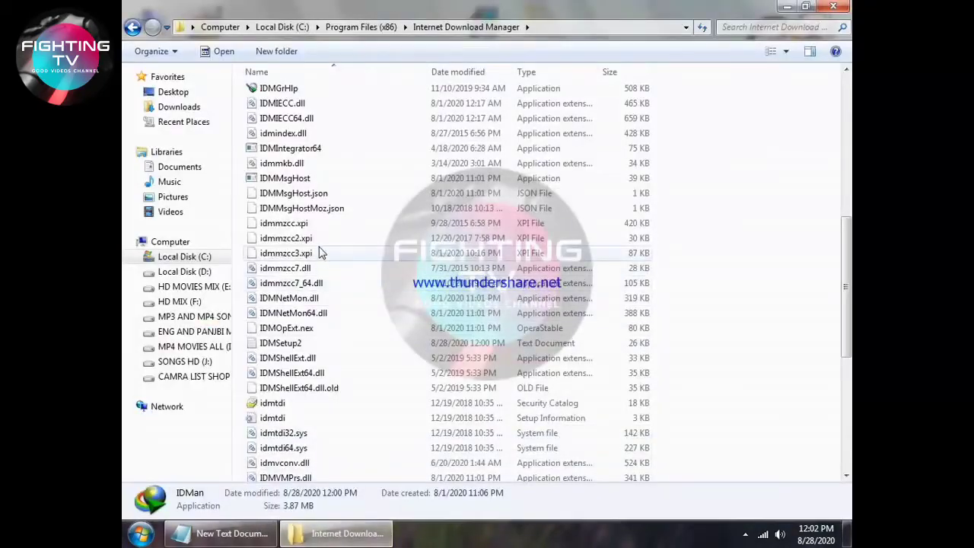
scroll(799, 304, "up", 9)
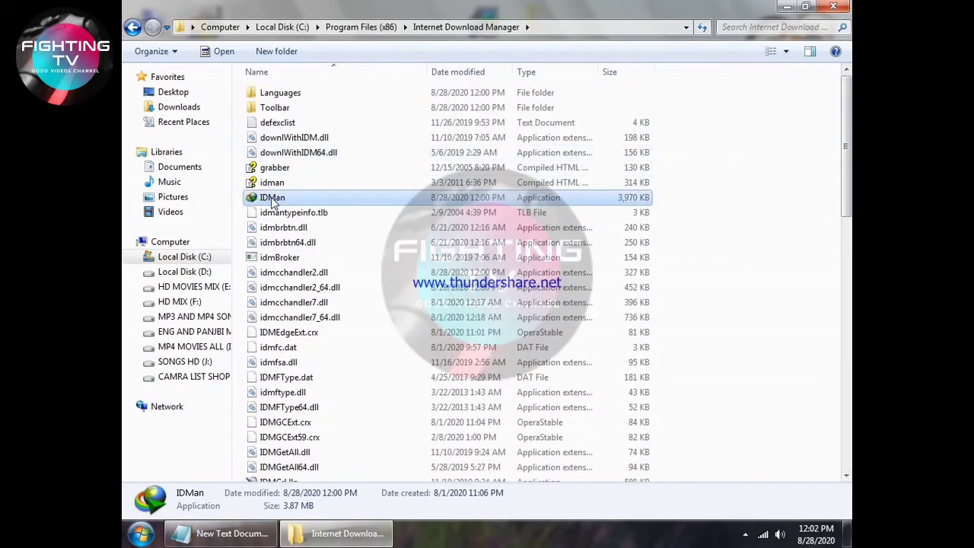
double_click(272, 199)
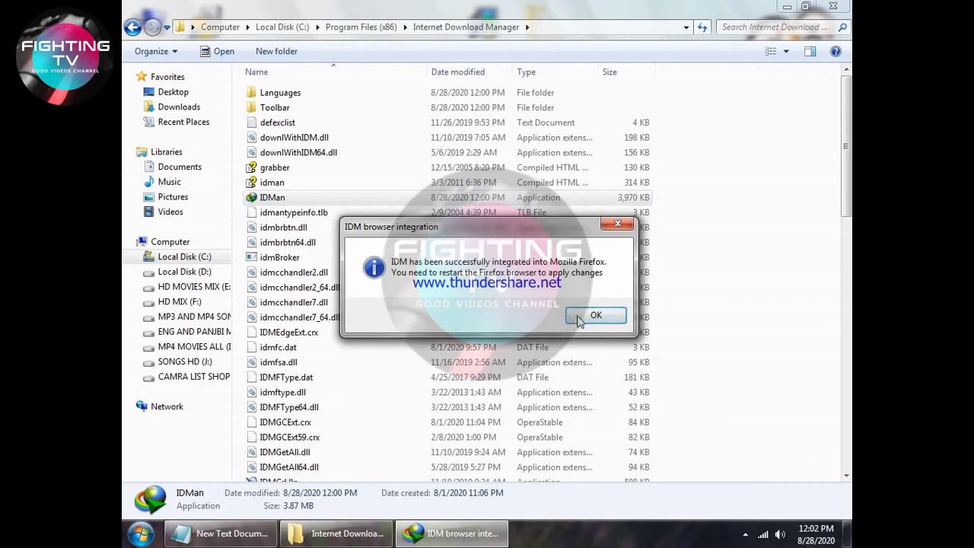
left_click(578, 320)
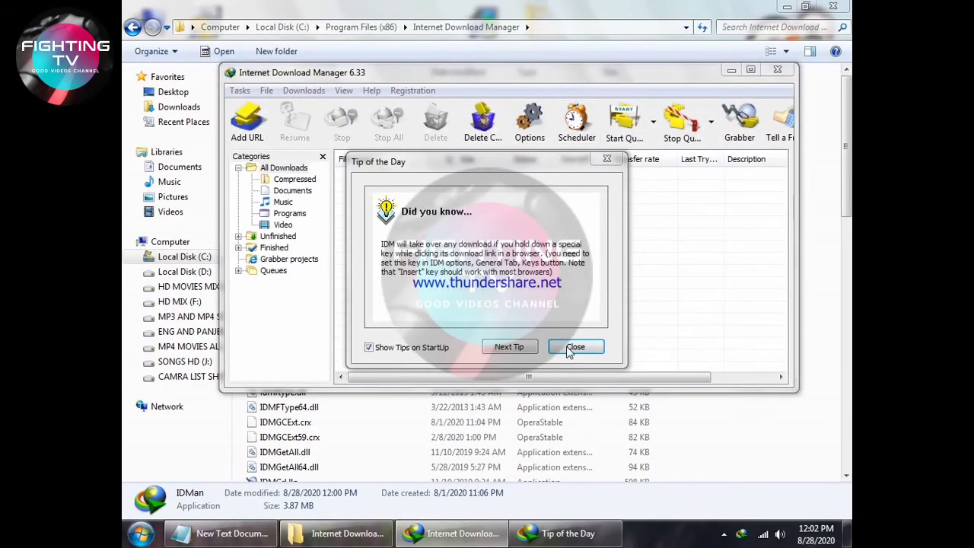
left_click(576, 347)
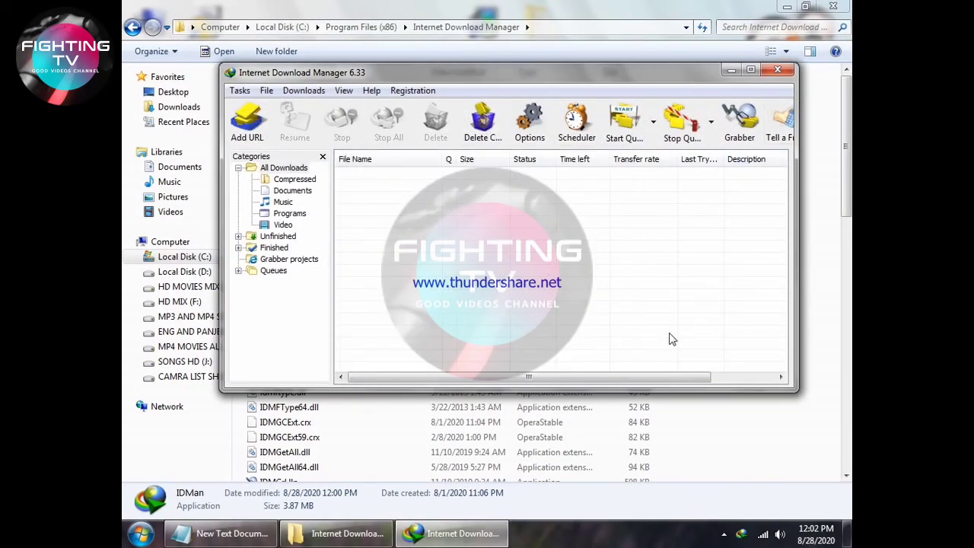
Close the program folder, reposition the Internet Download Manager window on the desktop and refresh the desktop.
left_click(832, 7)
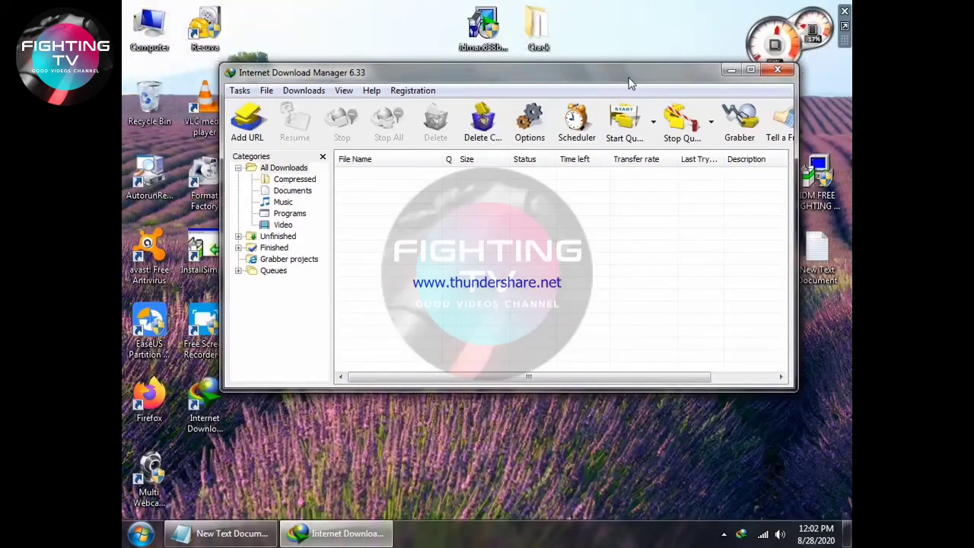
left_click_drag(628, 82, 544, 163)
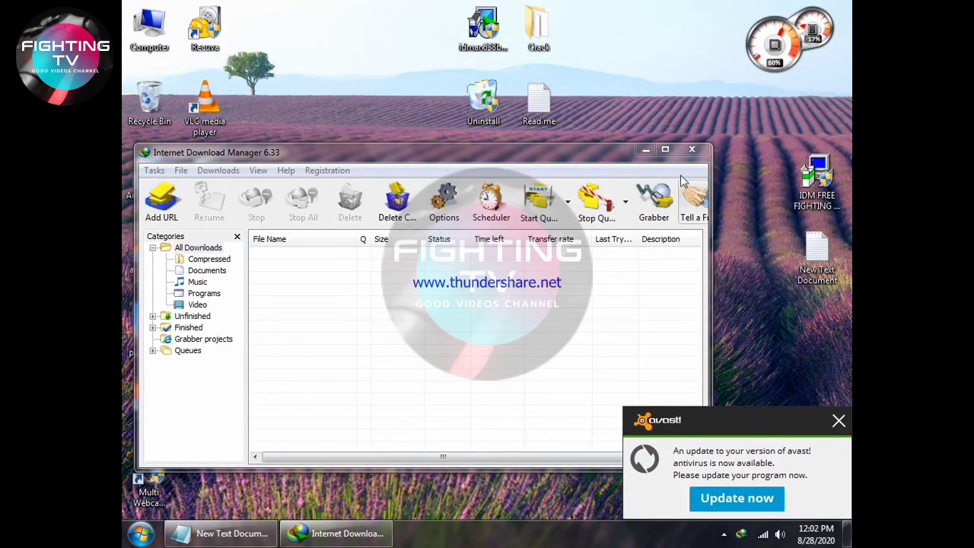
left_click_drag(710, 146, 768, 140)
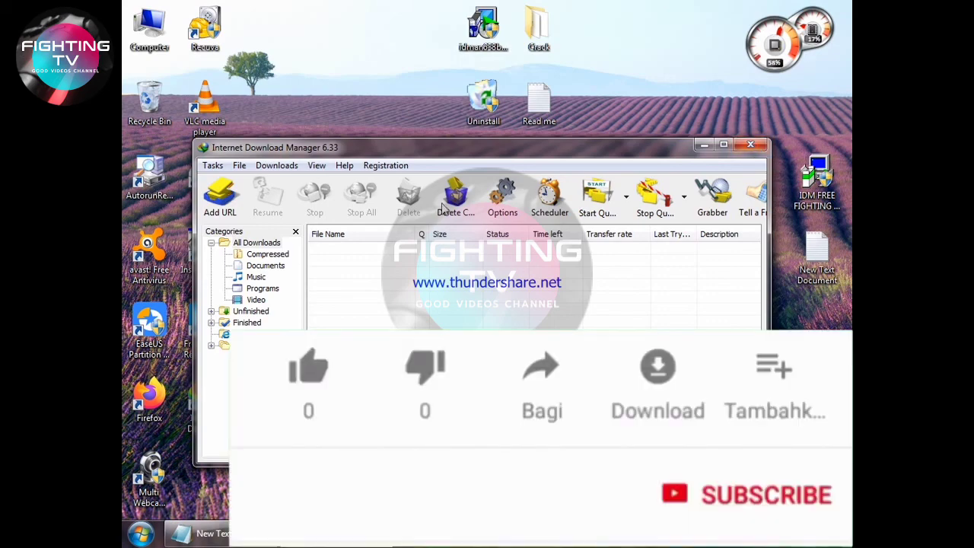
left_click_drag(396, 147, 437, 156)
right_click(310, 35)
left_click(348, 70)
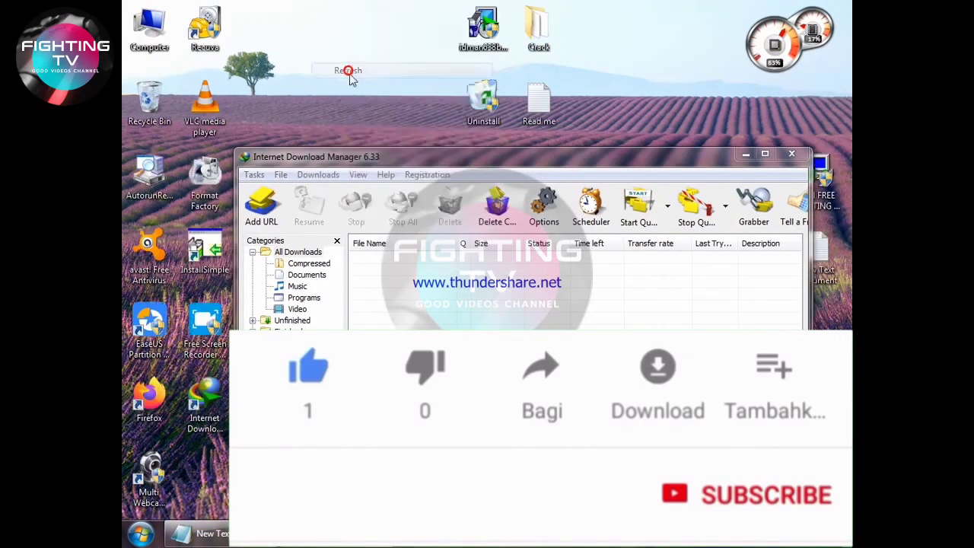